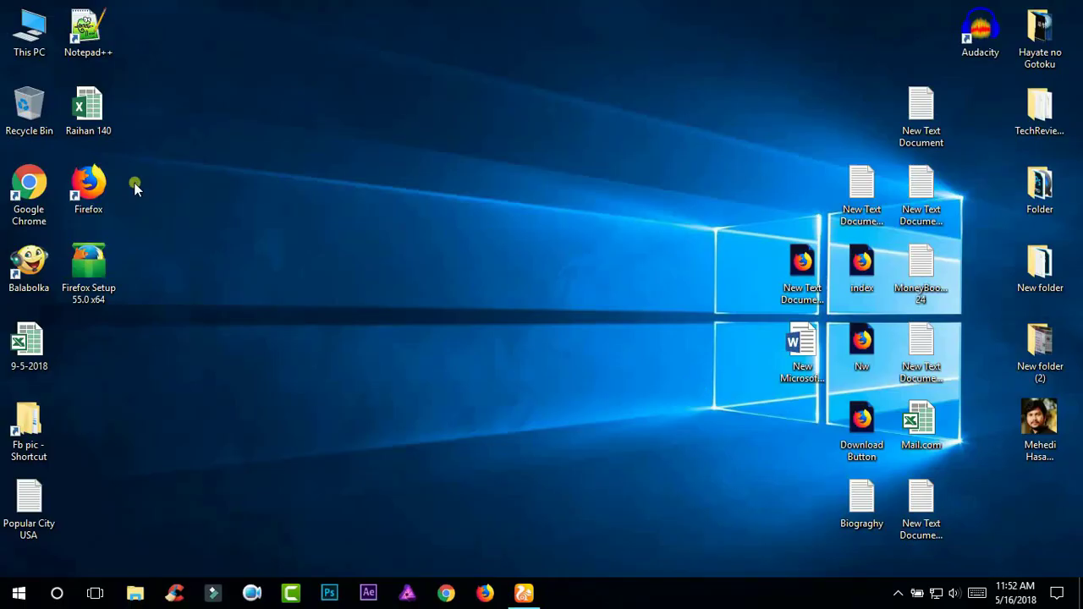
{"action": "right_click", "coordinate": [216, 155]}
{"action": "left_click", "coordinate": [279, 222]}
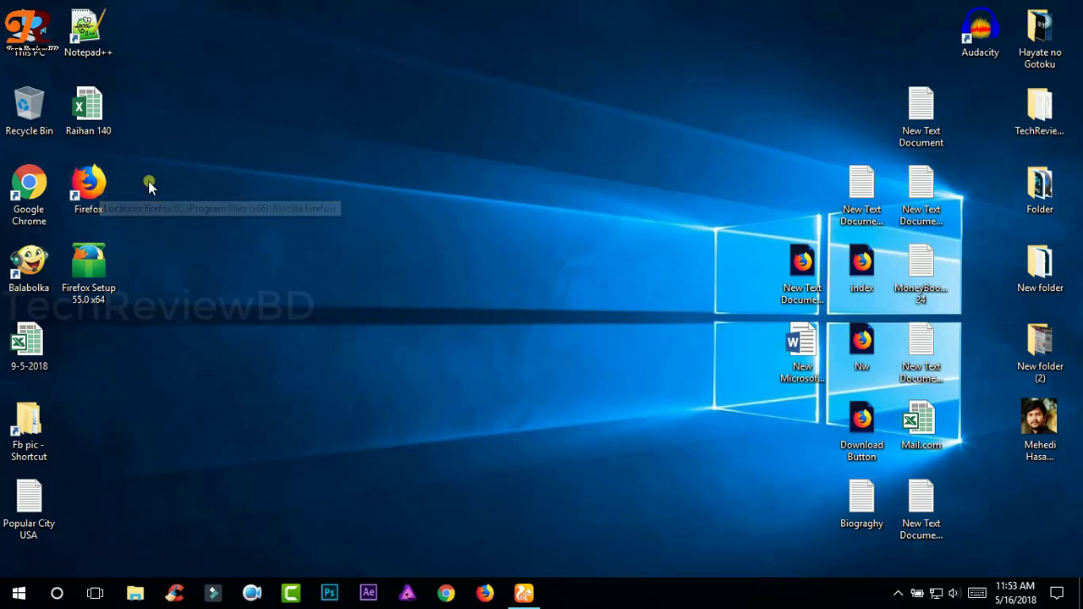
{"action": "left_click", "coordinate": [98, 181]}
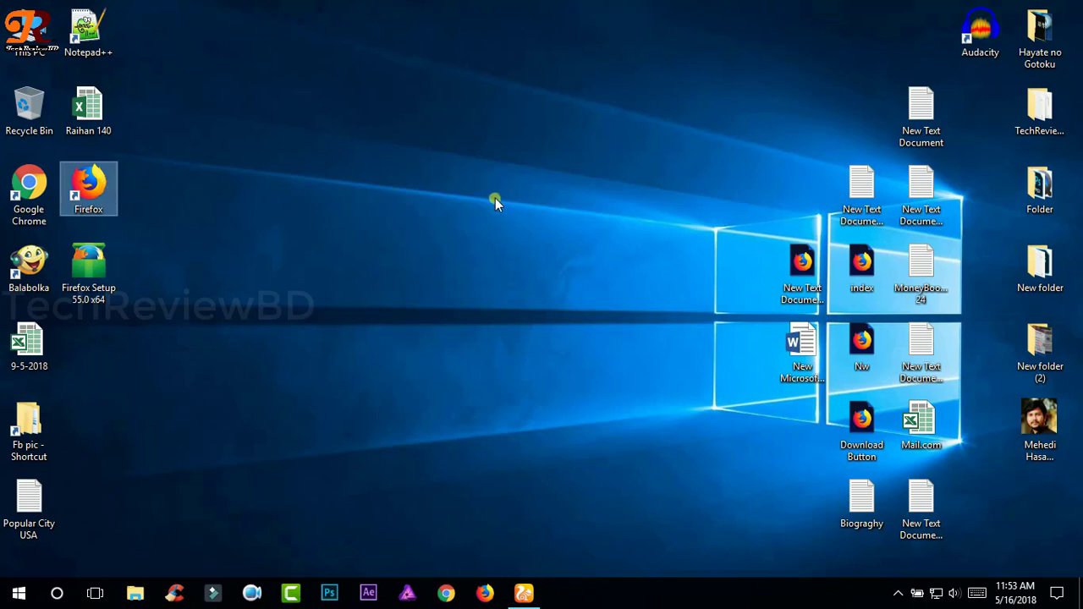
Step: Move the Firefox Setup 55.0 x64 installer to an empty area of the desktop and run it with permission to make changes
{"action": "left_click_drag", "start_coordinate": [91, 269], "coordinate": [448, 195]}
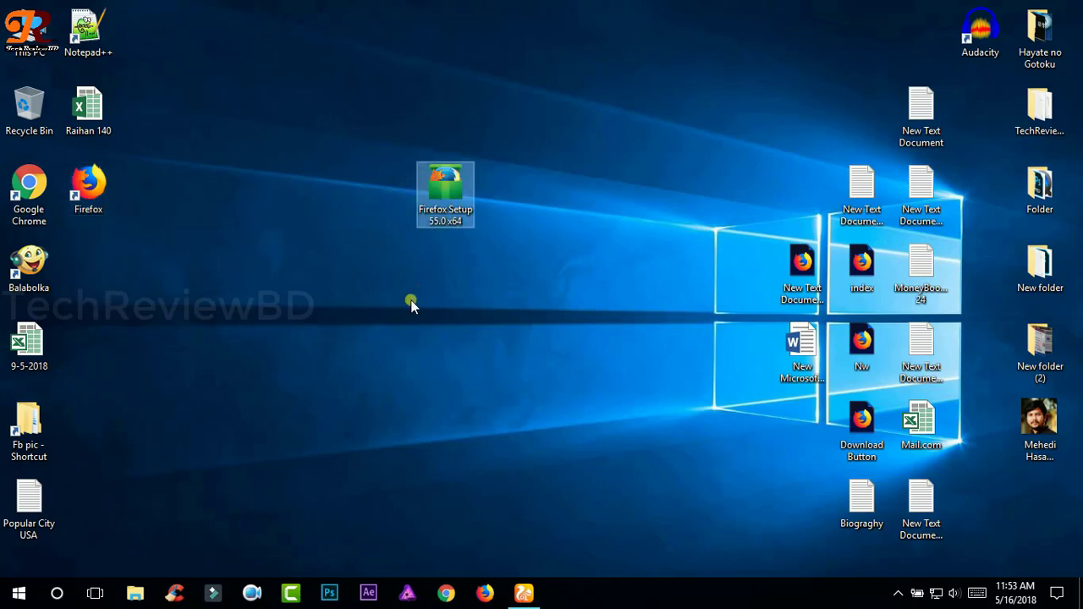
{"action": "left_click", "coordinate": [514, 255]}
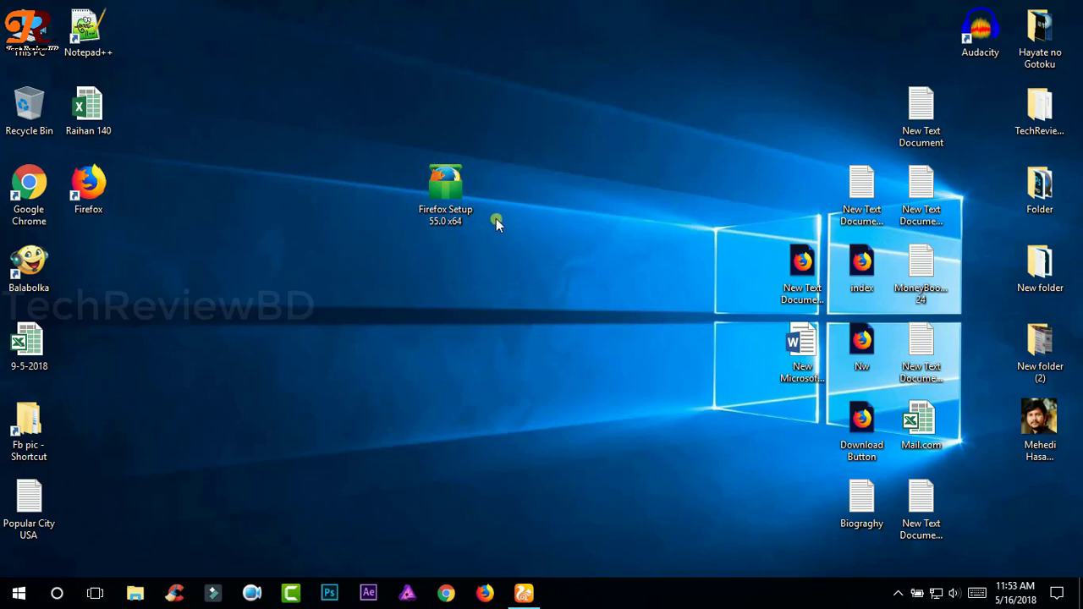
{"action": "double_click", "coordinate": [452, 192]}
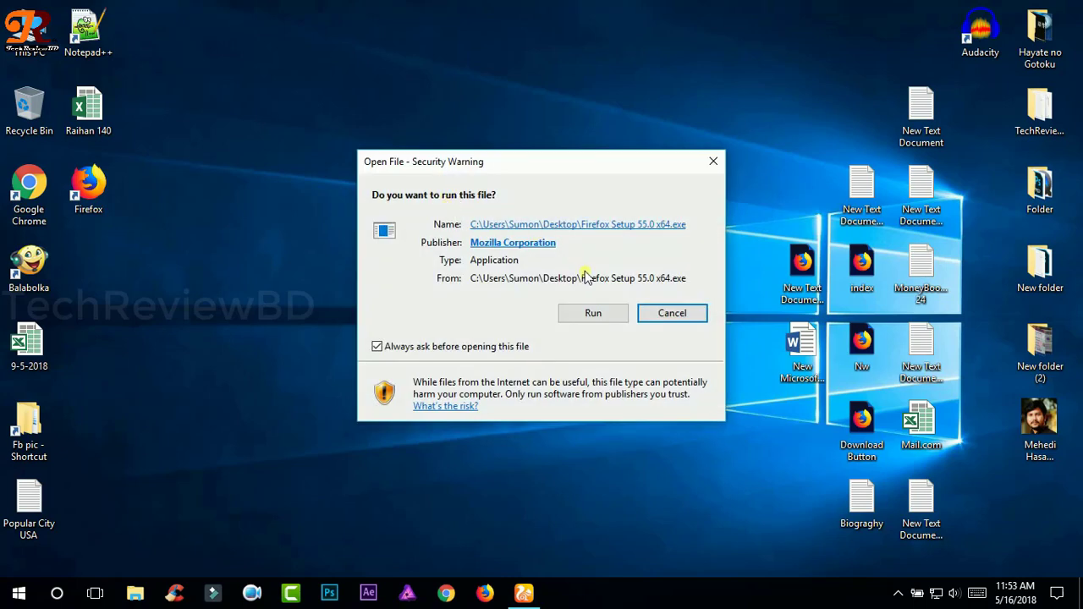
{"action": "left_click", "coordinate": [592, 313]}
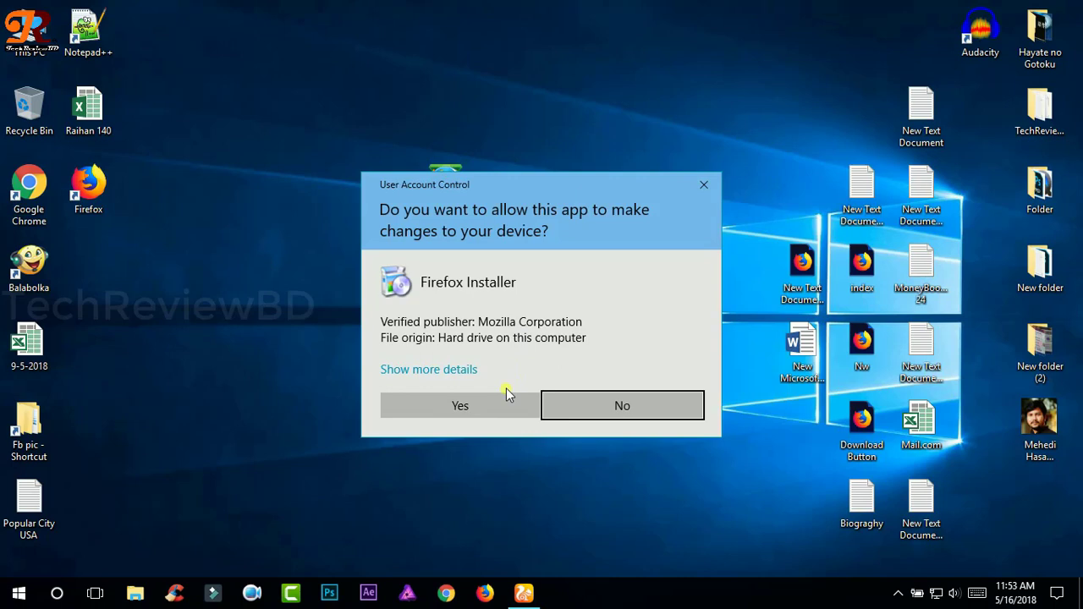
{"action": "left_click", "coordinate": [490, 400]}
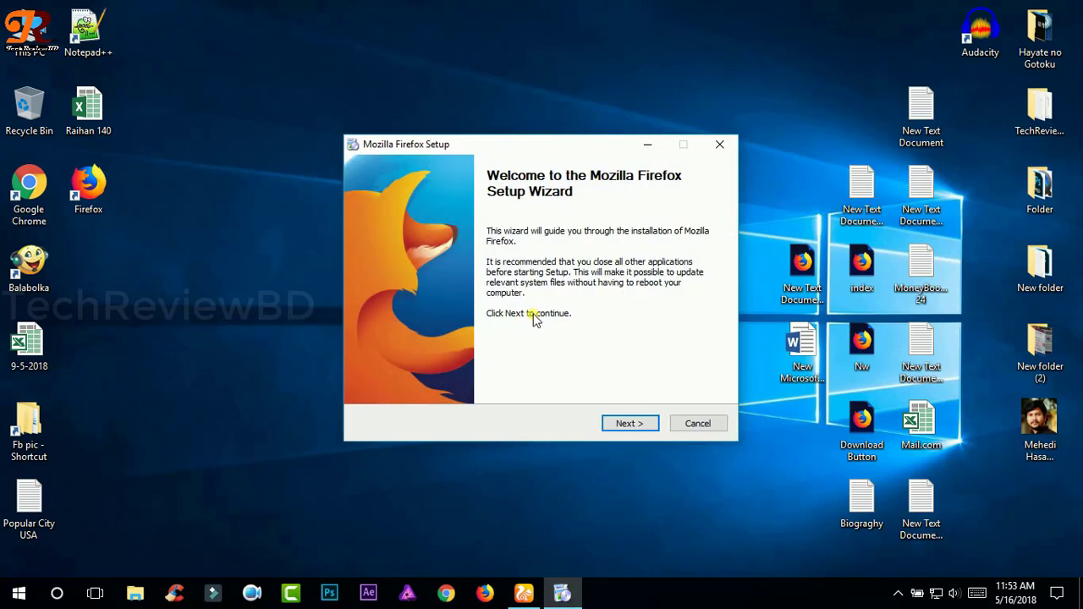
Step: Proceed past the setup wizard's welcome page and choose the Custom setup type
{"action": "left_click", "coordinate": [624, 426]}
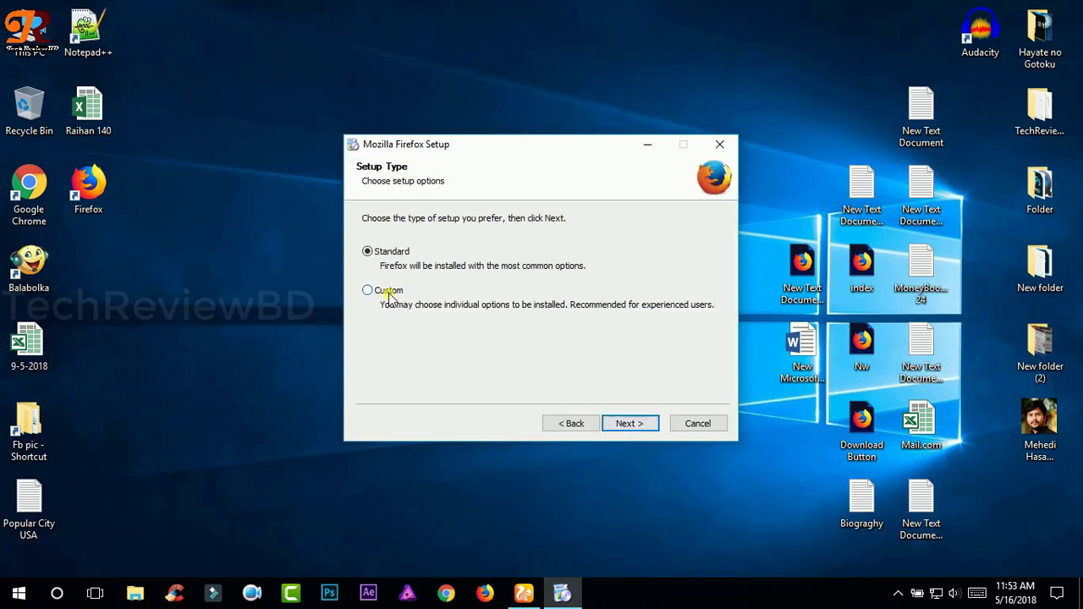
{"action": "left_click", "coordinate": [629, 423]}
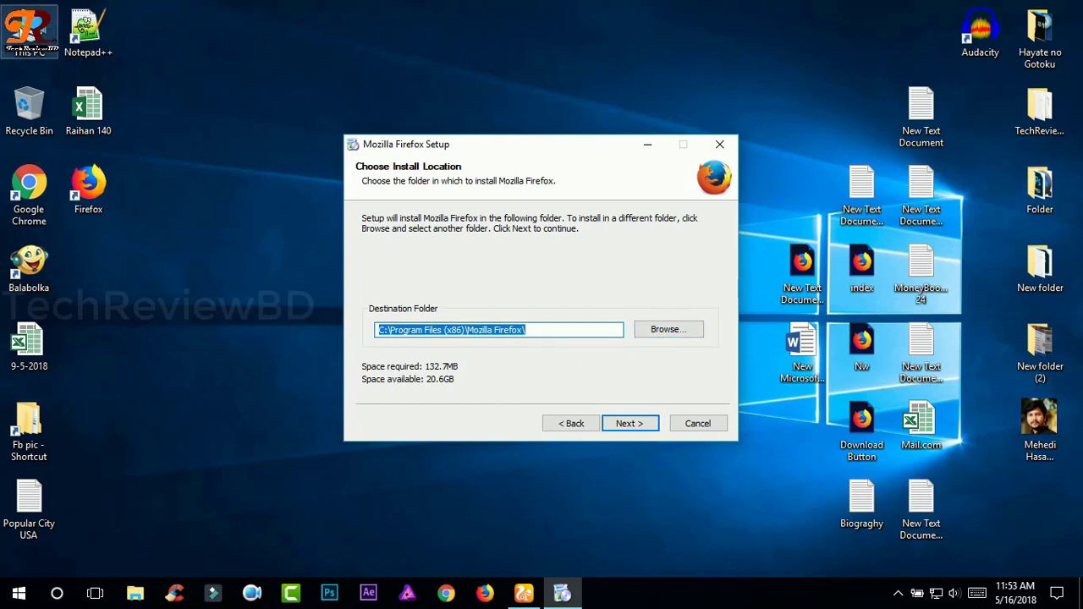
Step: Create a folder named Firefox55 on Local Disk (C:) and close the file window
{"action": "double_click", "coordinate": [30, 29]}
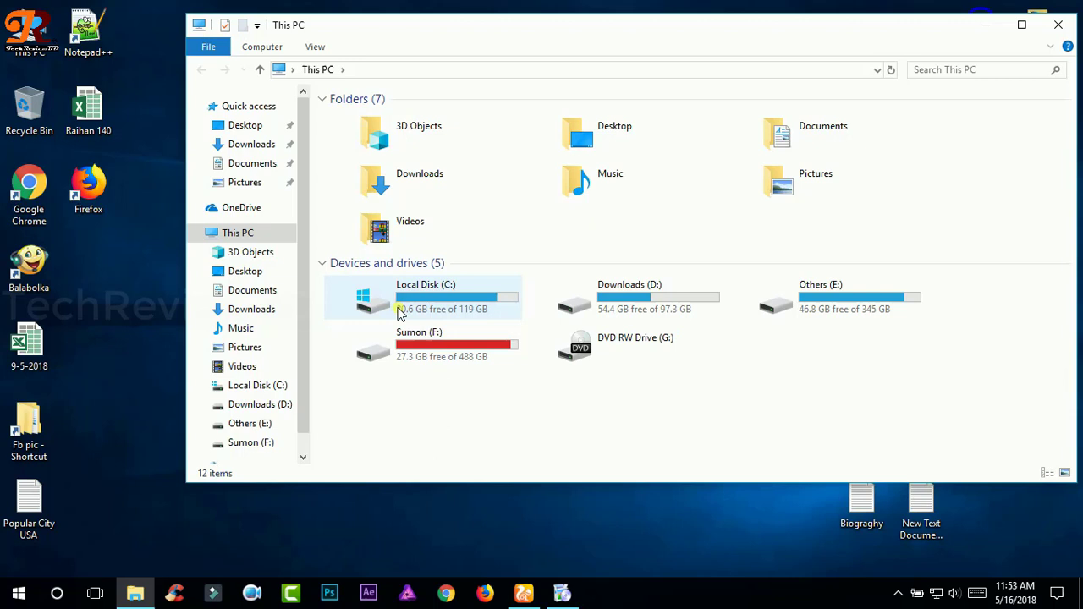
{"action": "double_click", "coordinate": [401, 310]}
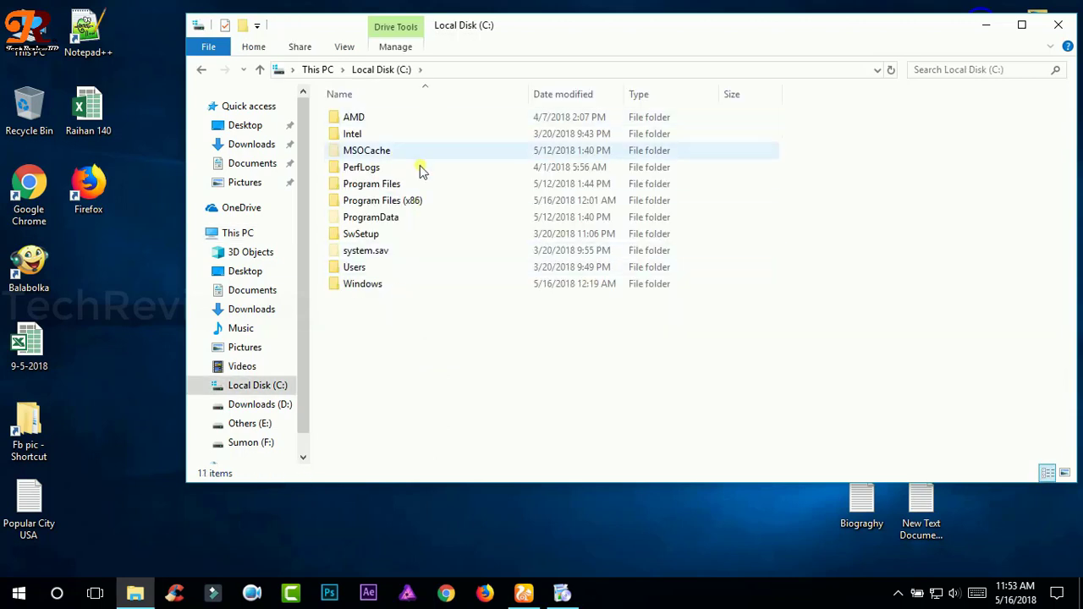
{"action": "right_click", "coordinate": [438, 325]}
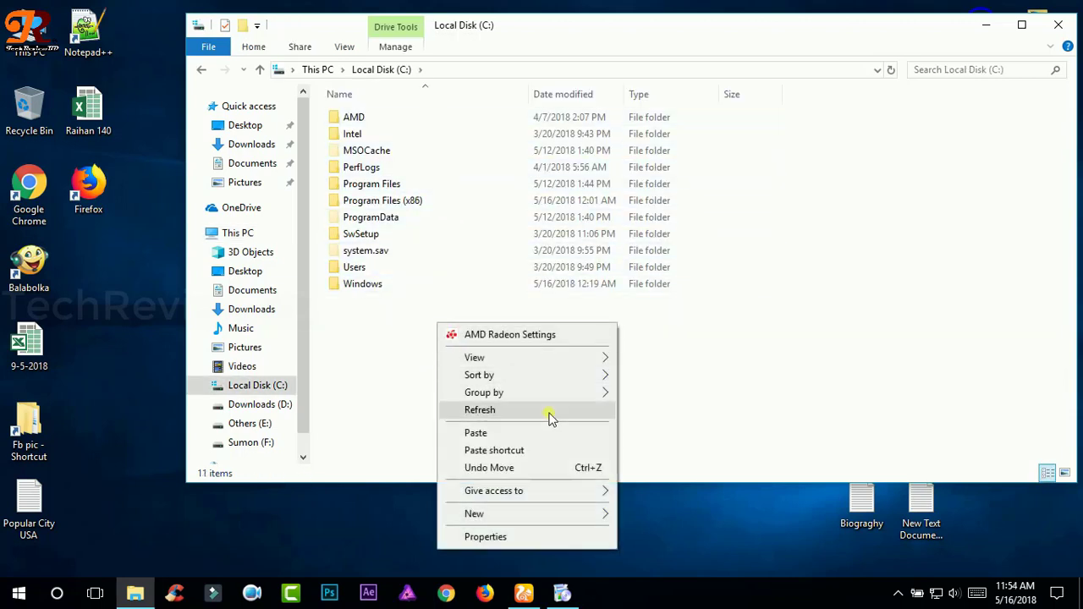
{"action": "mouse_move", "coordinate": [592, 514]}
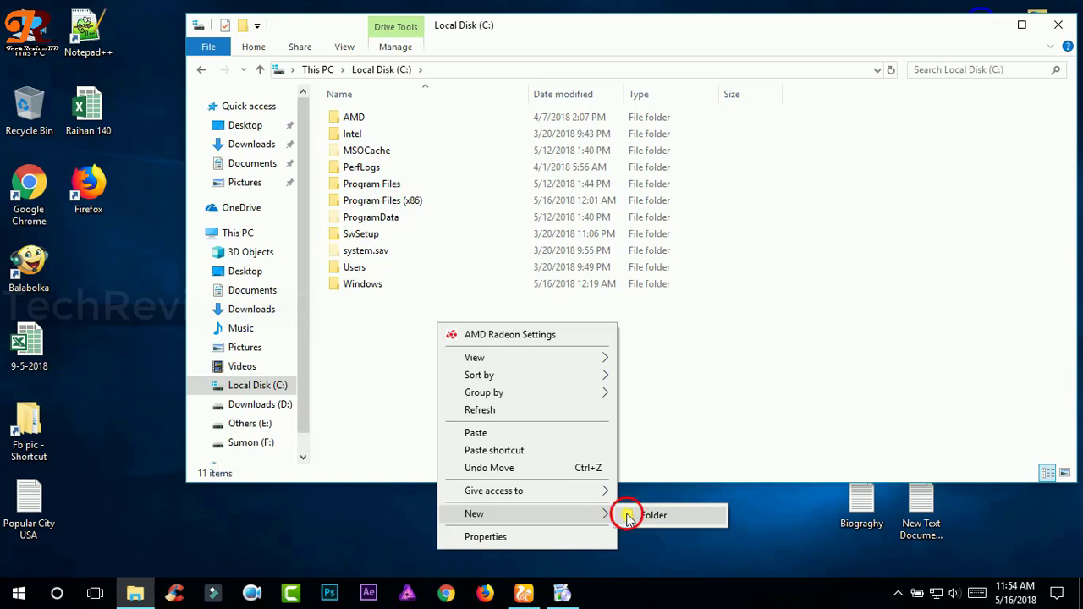
{"action": "left_click", "coordinate": [628, 517]}
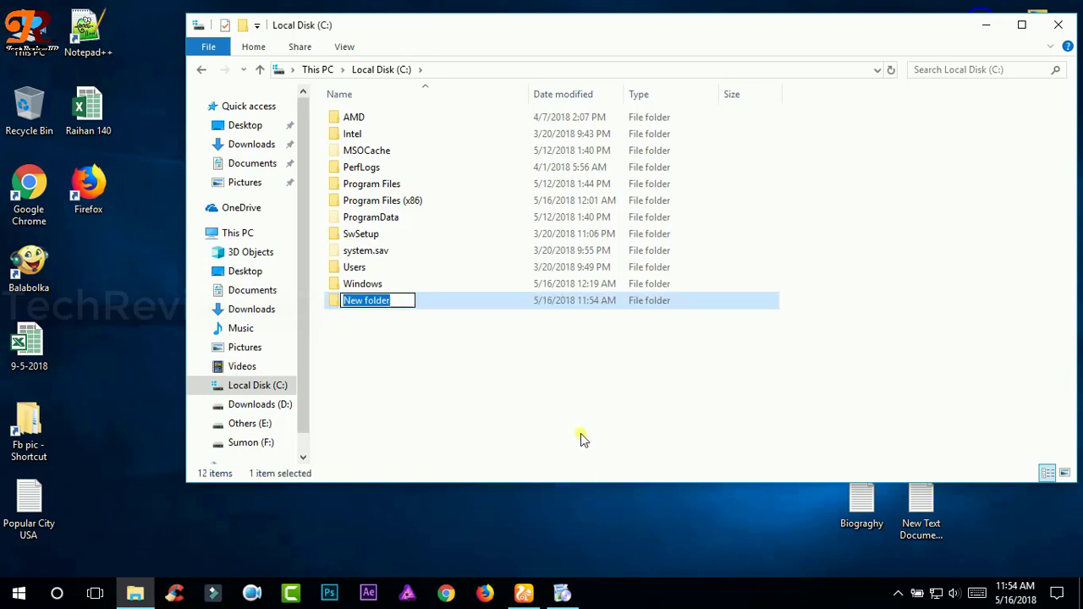
{"action": "type", "text": "Fir"}
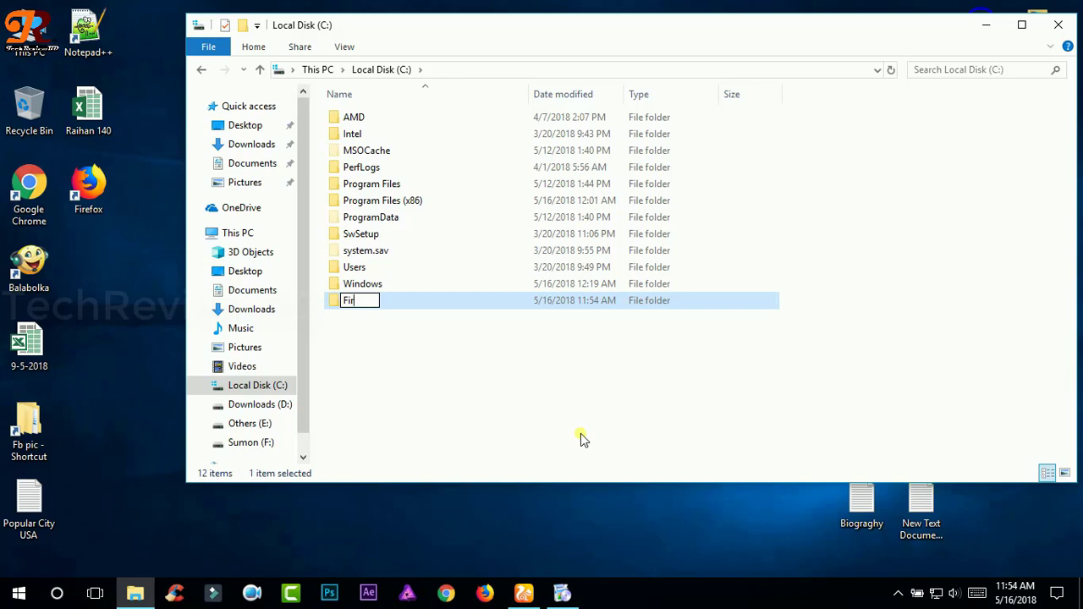
{"action": "type", "text": "efos"}
{"action": "type", "text": "55"}
{"action": "key", "text": "Return"}
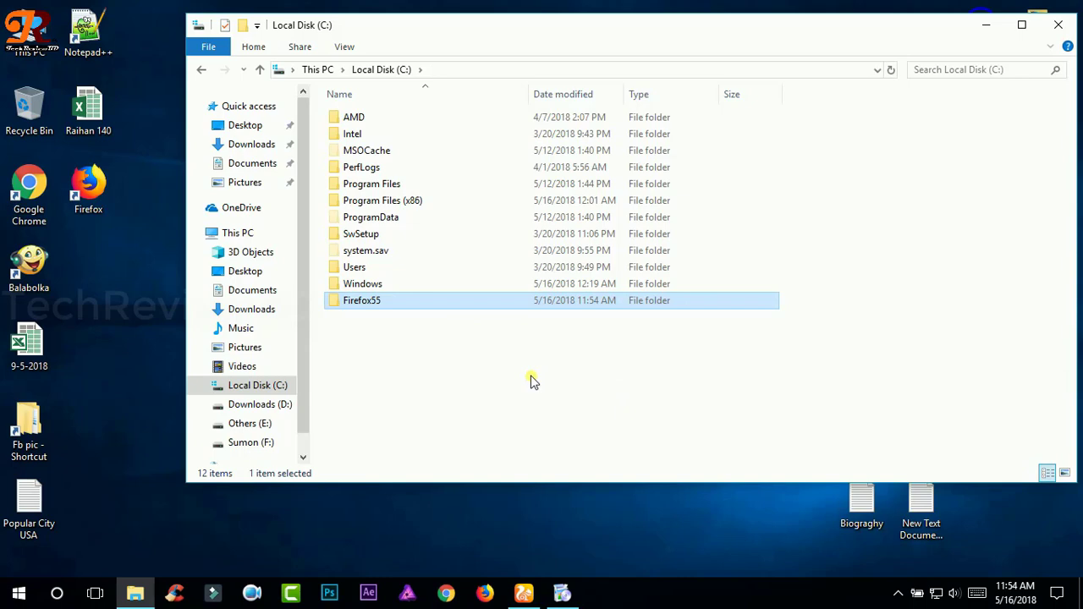
{"action": "left_click", "coordinate": [1058, 24]}
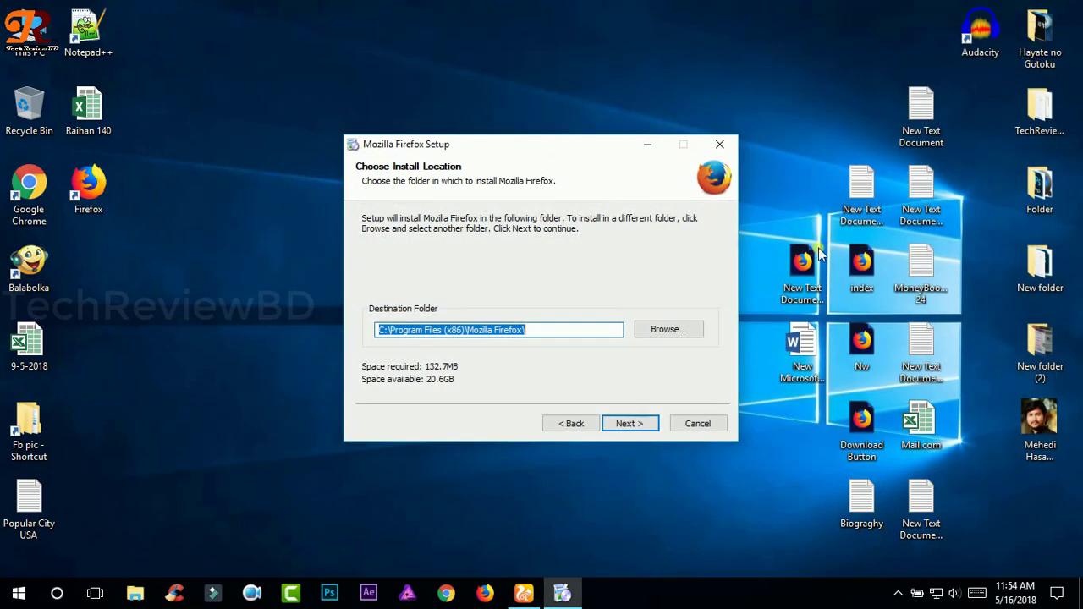
Step: Set the installer's destination folder to C:\Firefox55 and accept the install location
{"action": "left_click", "coordinate": [677, 336]}
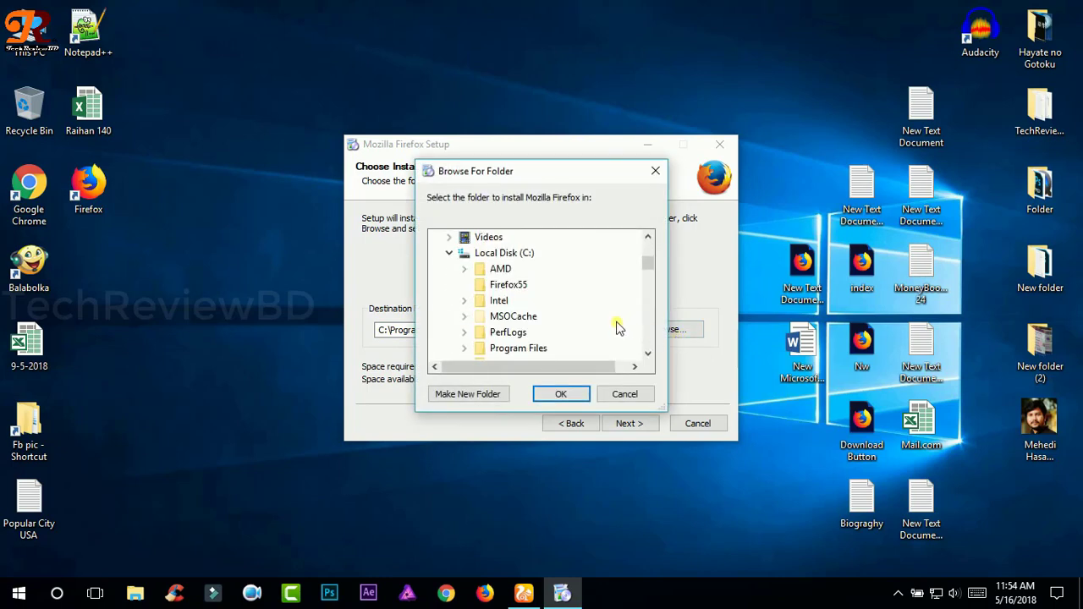
{"action": "left_click", "coordinate": [504, 301]}
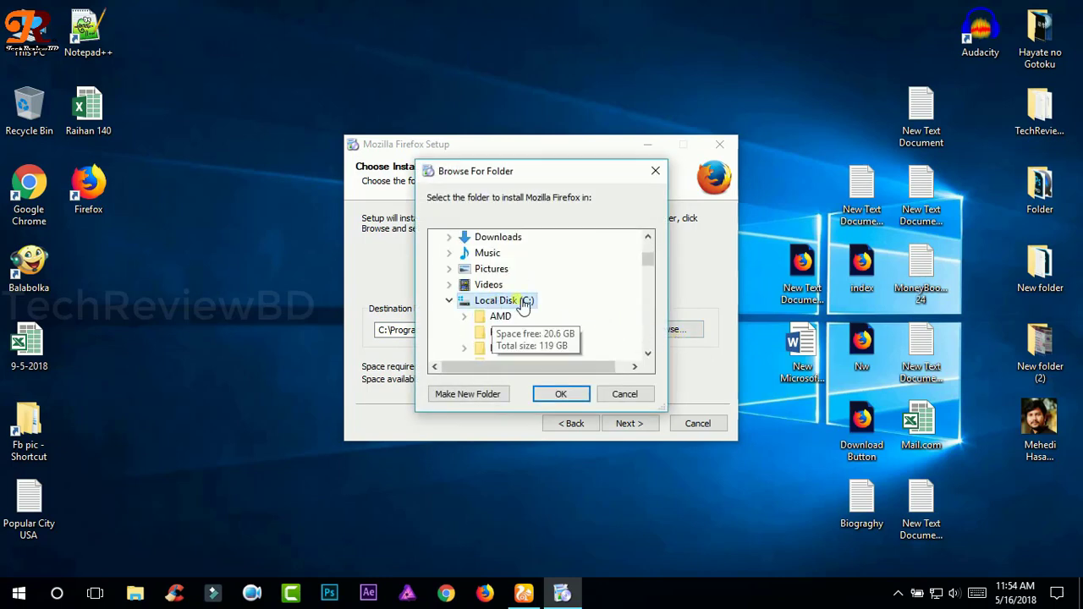
{"action": "scroll", "coordinate": [555, 300], "scroll_direction": "down", "scroll_amount": 1}
{"action": "left_click", "coordinate": [526, 289]}
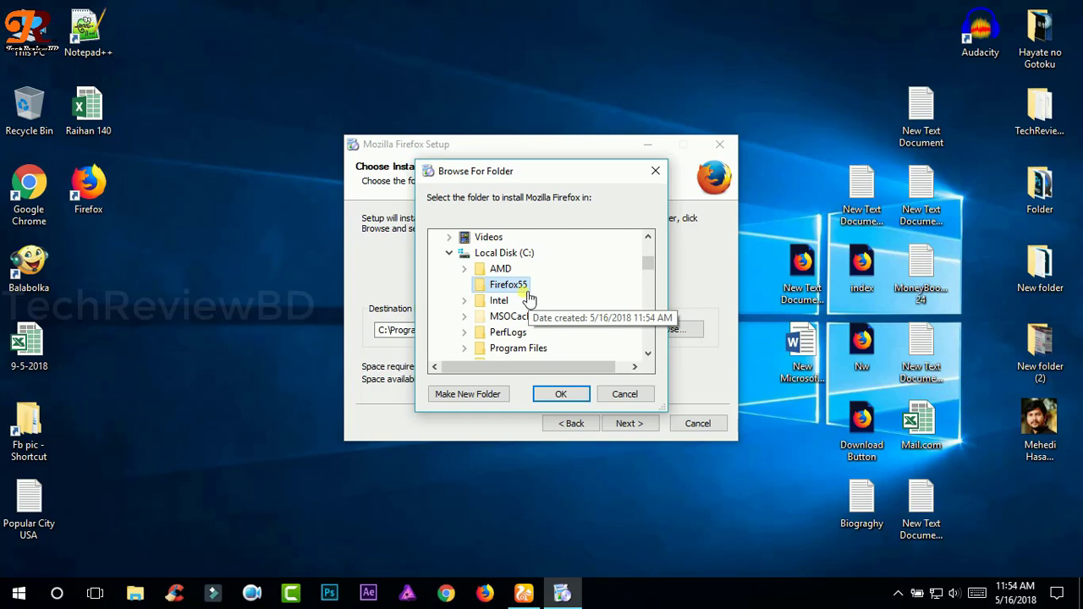
{"action": "left_click", "coordinate": [573, 395]}
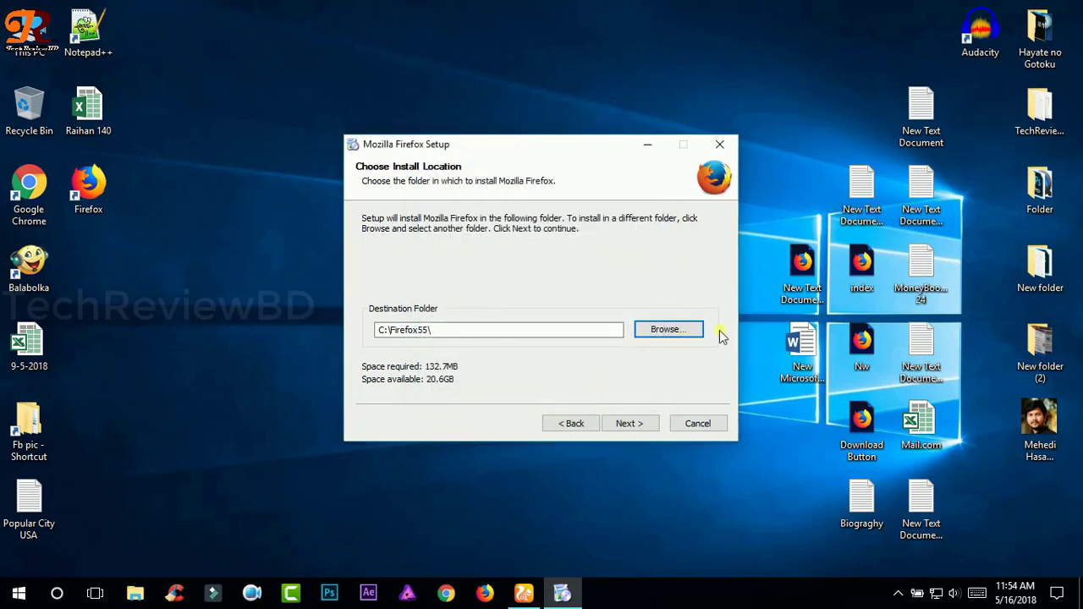
{"action": "left_click", "coordinate": [630, 425]}
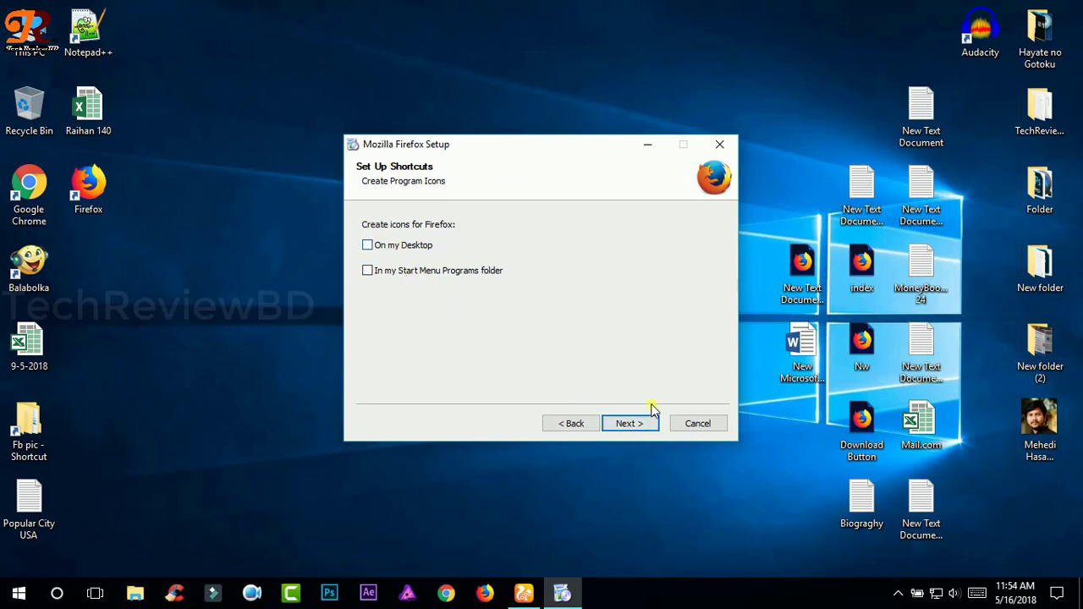
Step: Install Firefox without desktop or Start Menu icons, and finish the setup without launching the browser
{"action": "left_click", "coordinate": [631, 425]}
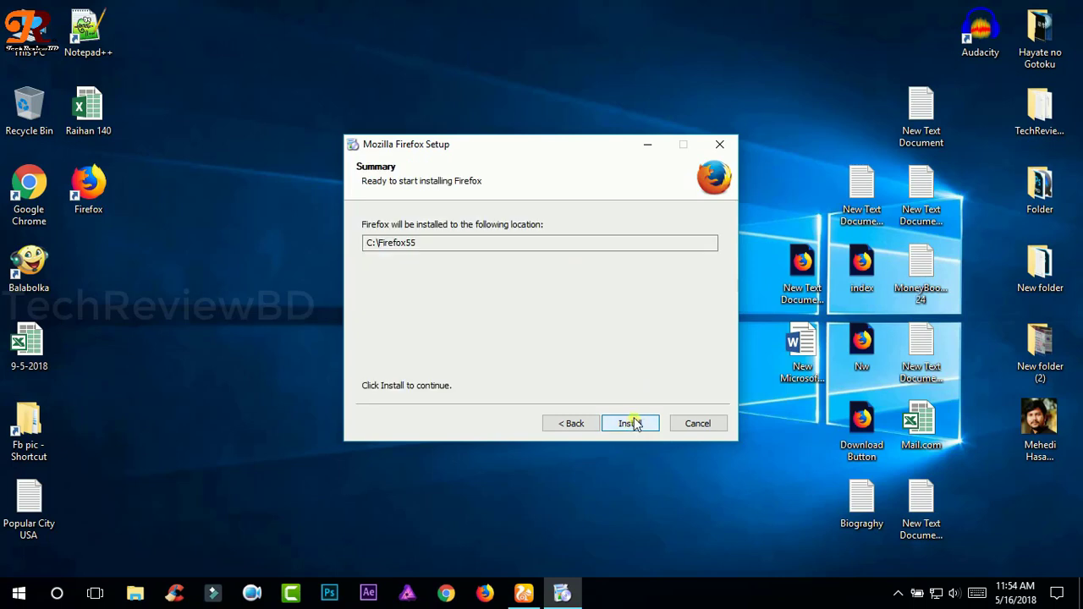
{"action": "left_click", "coordinate": [633, 427]}
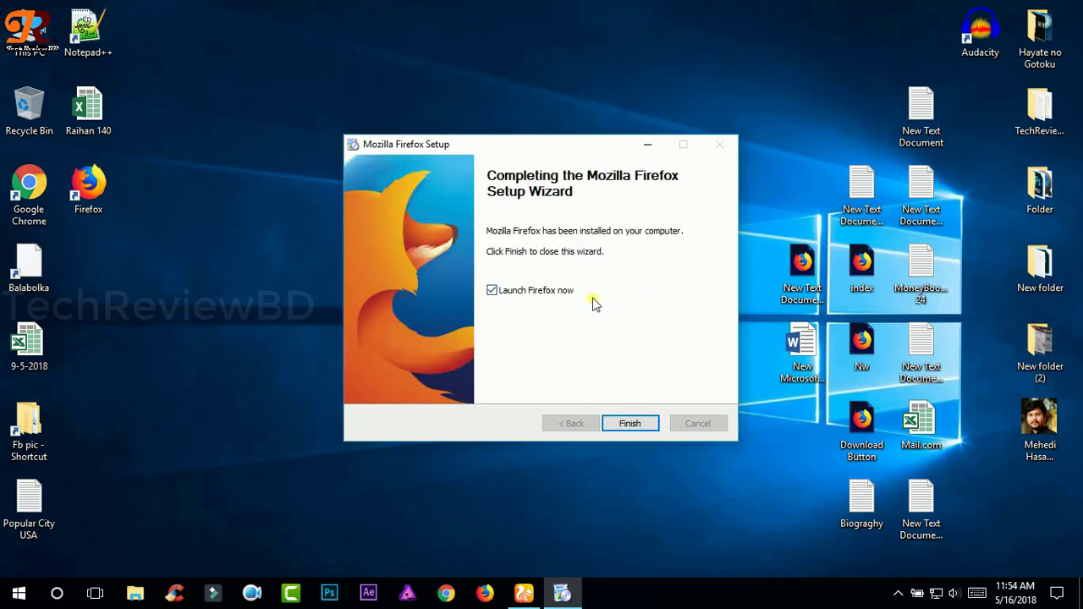
{"action": "left_click", "coordinate": [533, 293]}
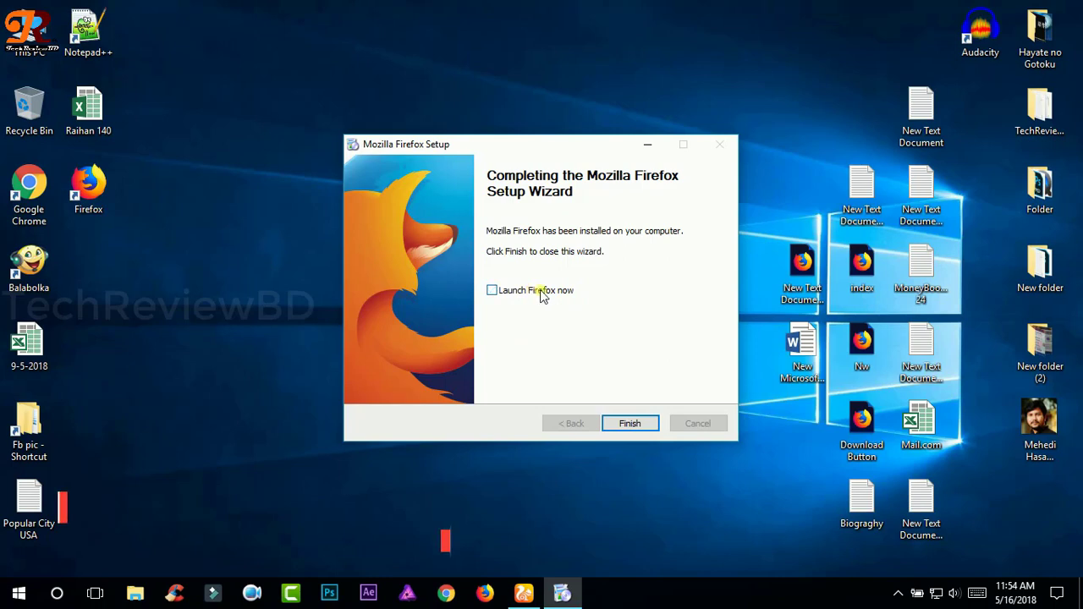
{"action": "left_click", "coordinate": [630, 423]}
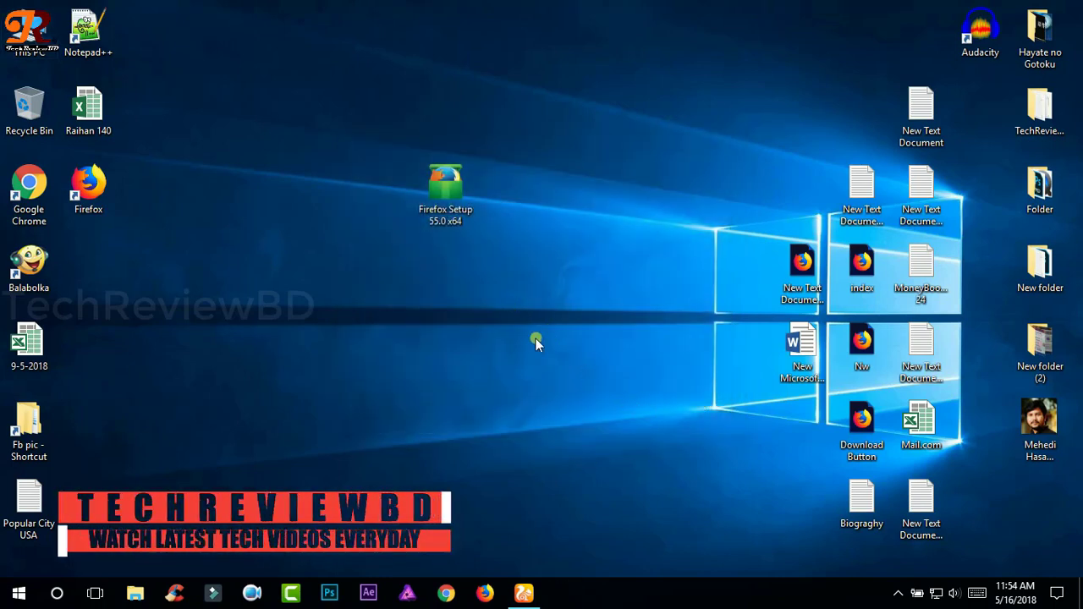
Step: Start a new desktop shortcut and choose the firefox program in C:\Firefox55 as its target
{"action": "right_click", "coordinate": [318, 279]}
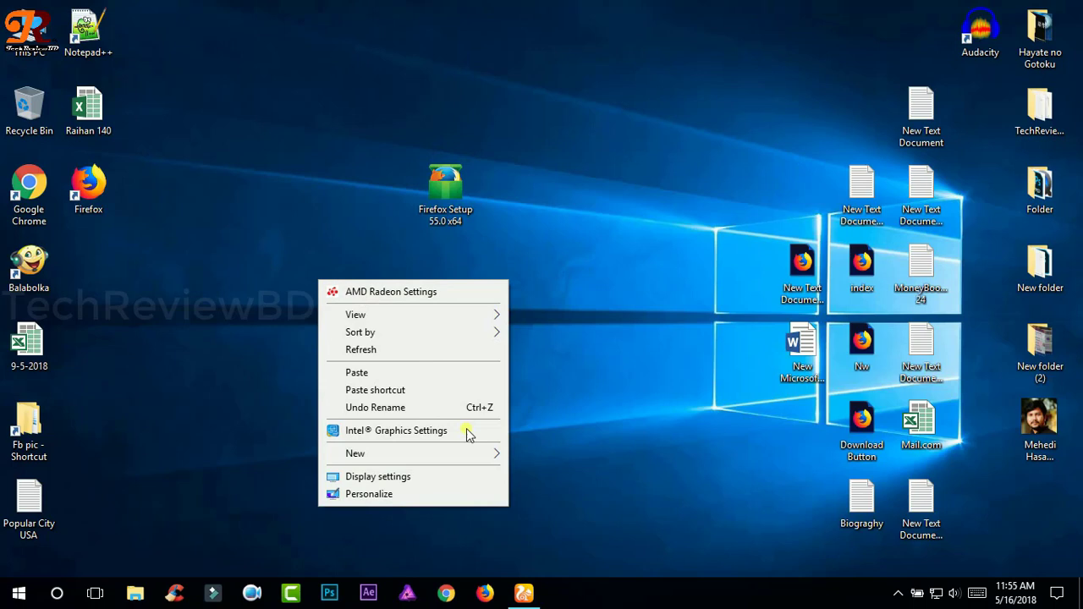
{"action": "mouse_move", "coordinate": [481, 465]}
{"action": "left_click", "coordinate": [586, 290]}
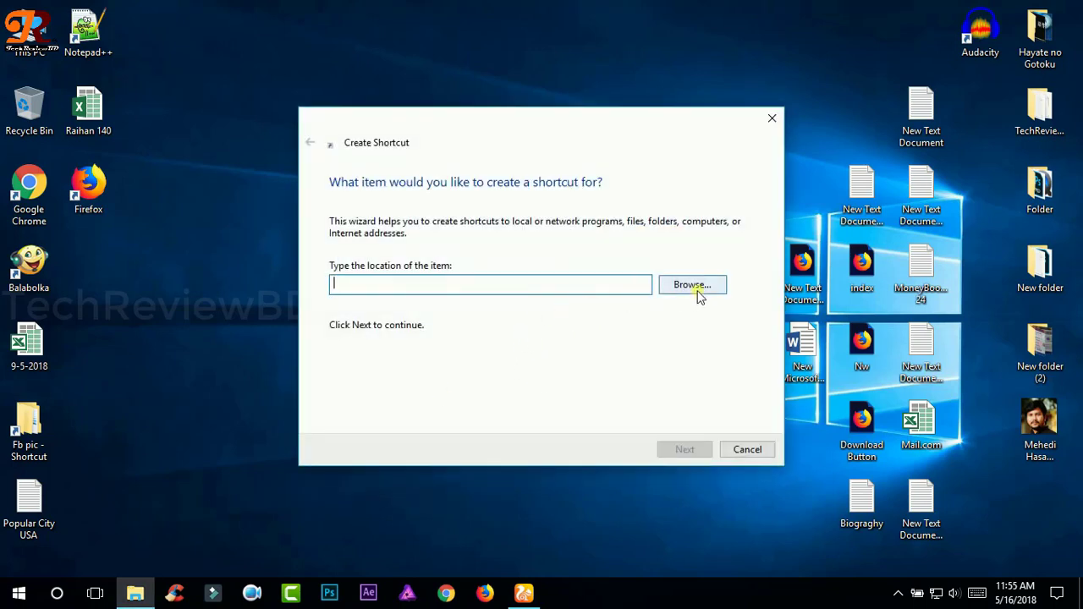
{"action": "left_click", "coordinate": [697, 289]}
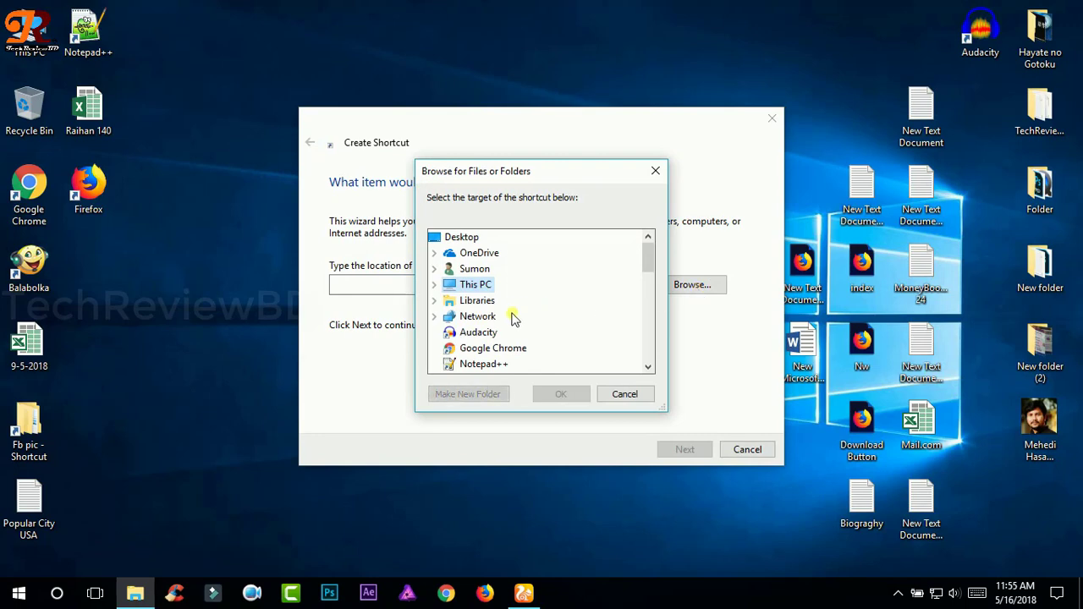
{"action": "scroll", "coordinate": [525, 301], "scroll_direction": "down", "scroll_amount": 1}
{"action": "scroll", "coordinate": [525, 302], "scroll_direction": "up", "scroll_amount": 1}
{"action": "left_click", "coordinate": [434, 284]}
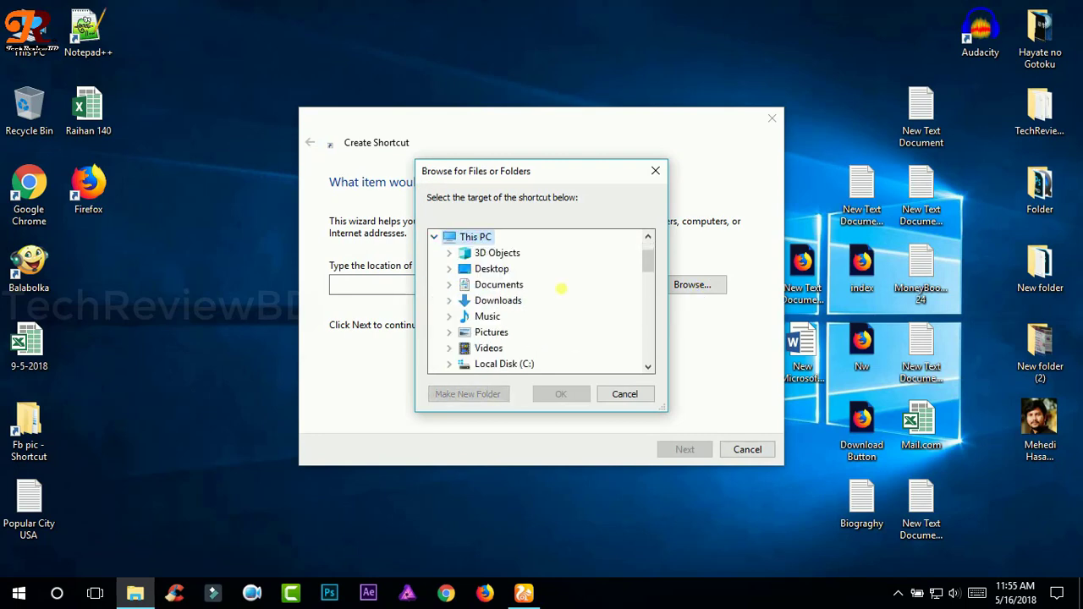
{"action": "scroll", "coordinate": [559, 289], "scroll_direction": "down", "scroll_amount": 2}
{"action": "double_click", "coordinate": [504, 268]}
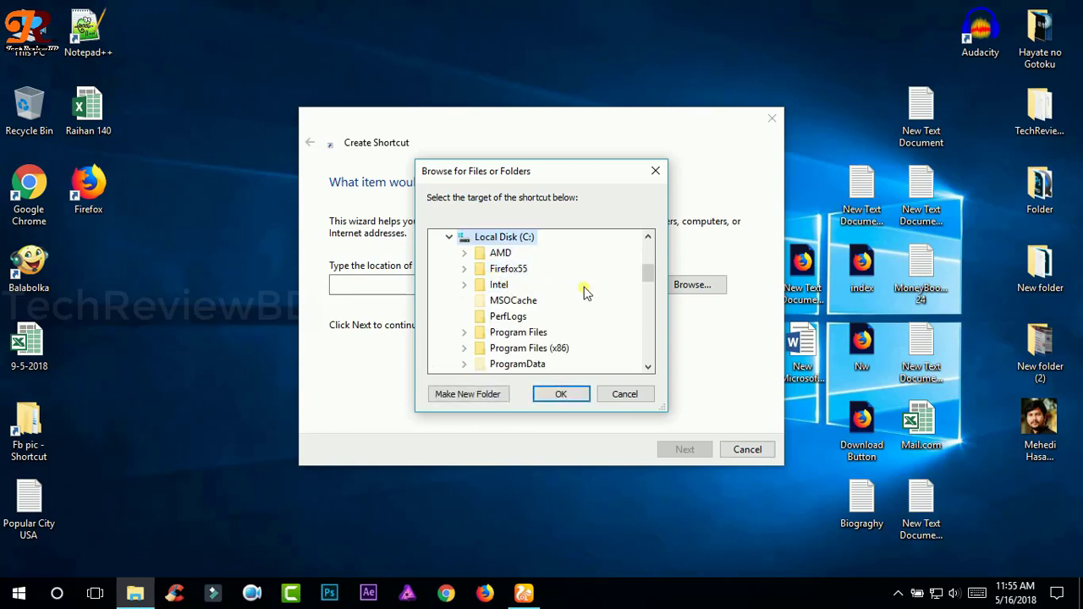
{"action": "double_click", "coordinate": [508, 269]}
{"action": "scroll", "coordinate": [541, 288], "scroll_direction": "down", "scroll_amount": 2}
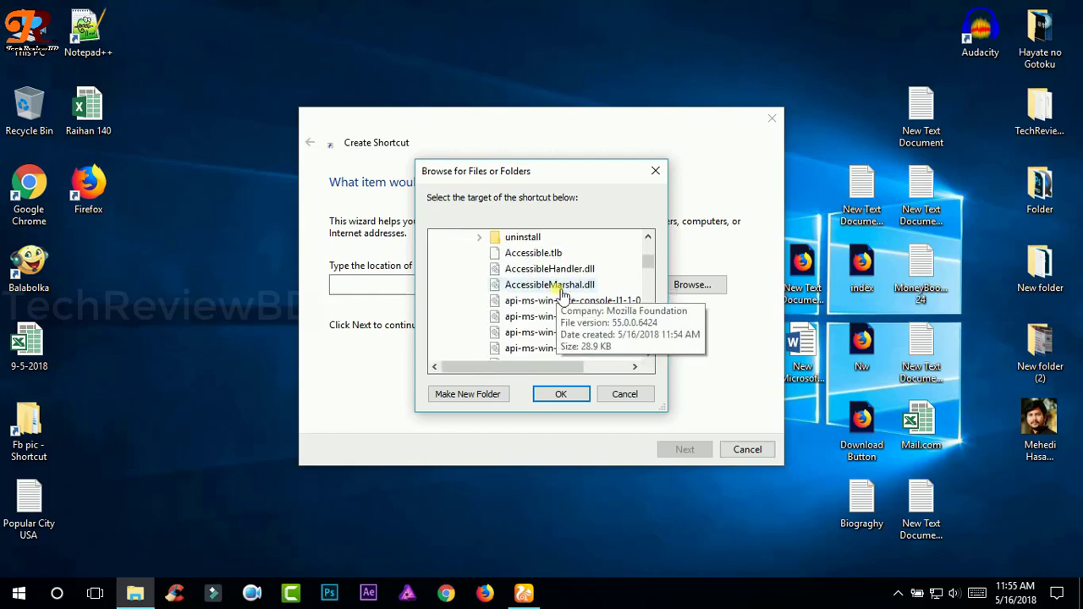
{"action": "scroll", "coordinate": [562, 292], "scroll_direction": "down", "scroll_amount": 10}
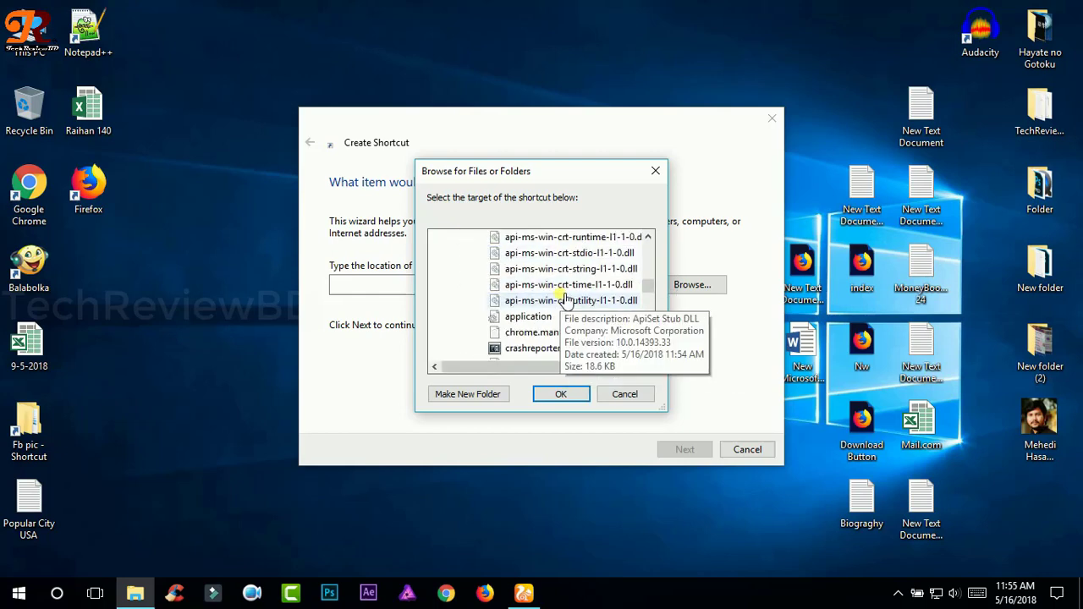
{"action": "scroll", "coordinate": [550, 292], "scroll_direction": "down", "scroll_amount": 3}
{"action": "left_click", "coordinate": [518, 271]}
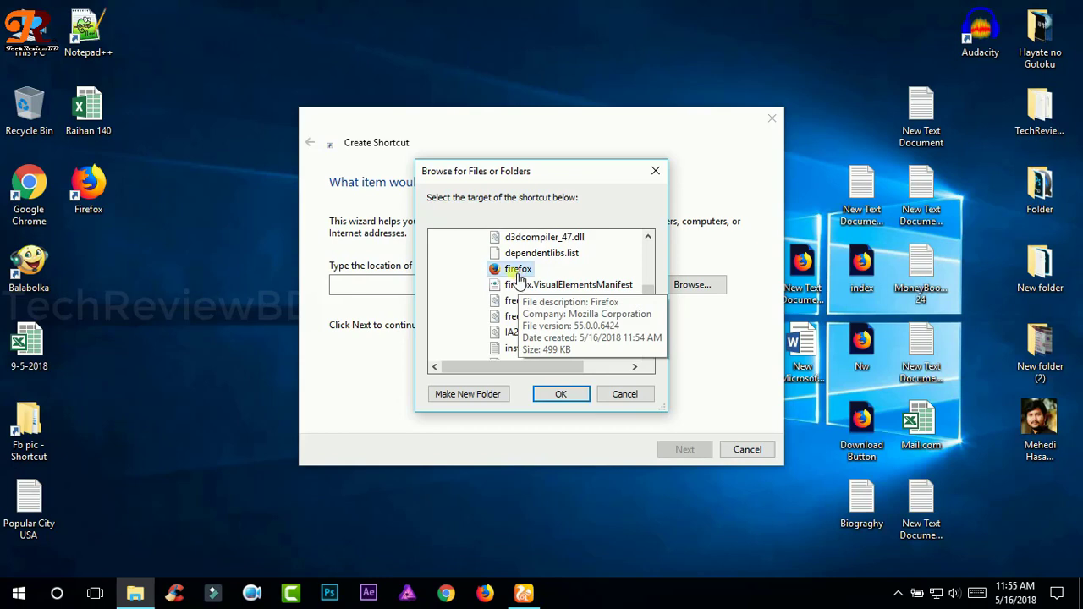
{"action": "left_click", "coordinate": [560, 393]}
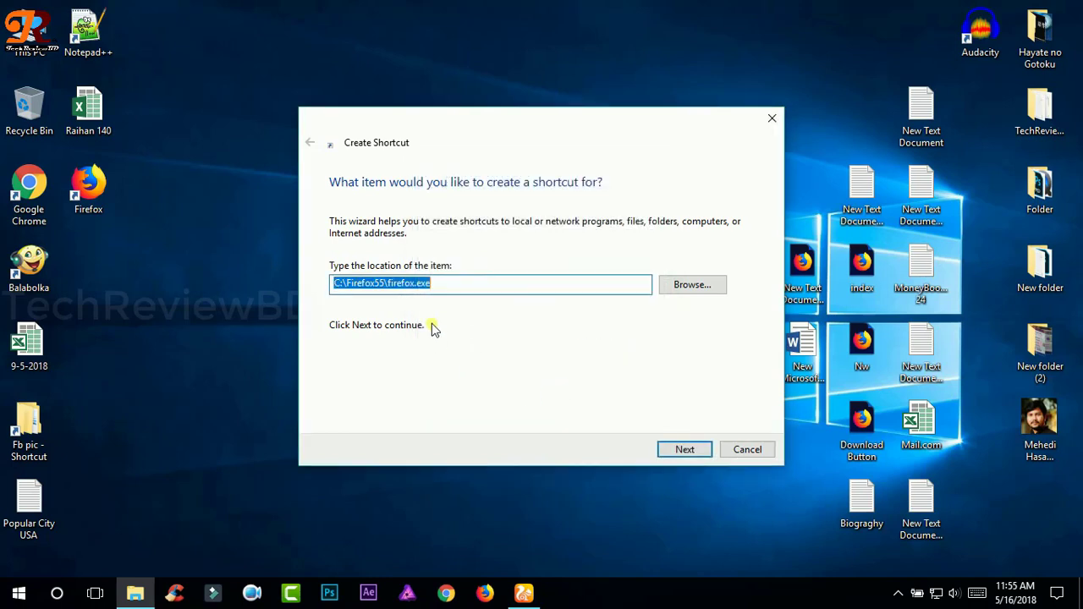
Step: Append the parameters -p -no-remote to the shortcut's target path and create the shortcut with the name firefox55
{"action": "left_click", "coordinate": [455, 290]}
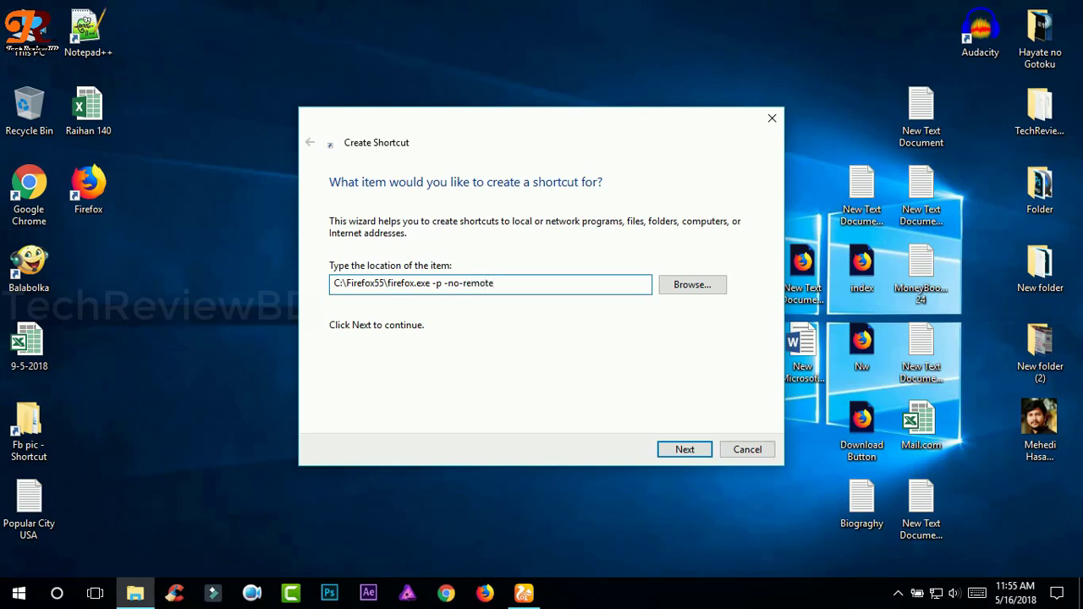
{"action": "left_click", "coordinate": [687, 449]}
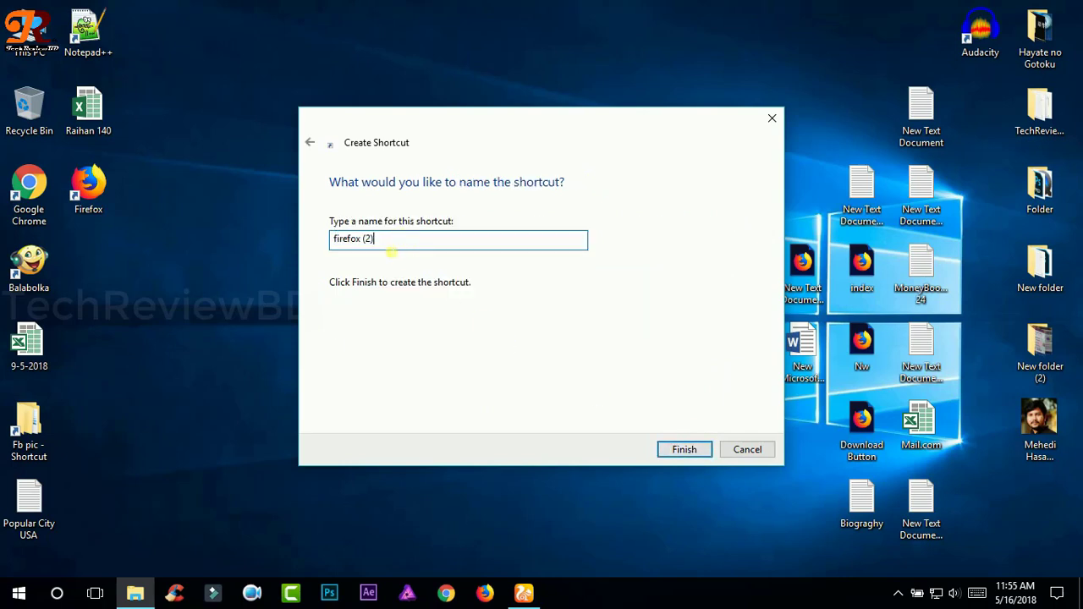
{"action": "key", "text": "shift+Left"}
{"action": "key", "text": "shift+Left"}
{"action": "key", "text": "shift+Left"}
{"action": "key", "text": "shift+Left"}
{"action": "type", "text": "55"}
{"action": "left_click", "coordinate": [681, 449]}
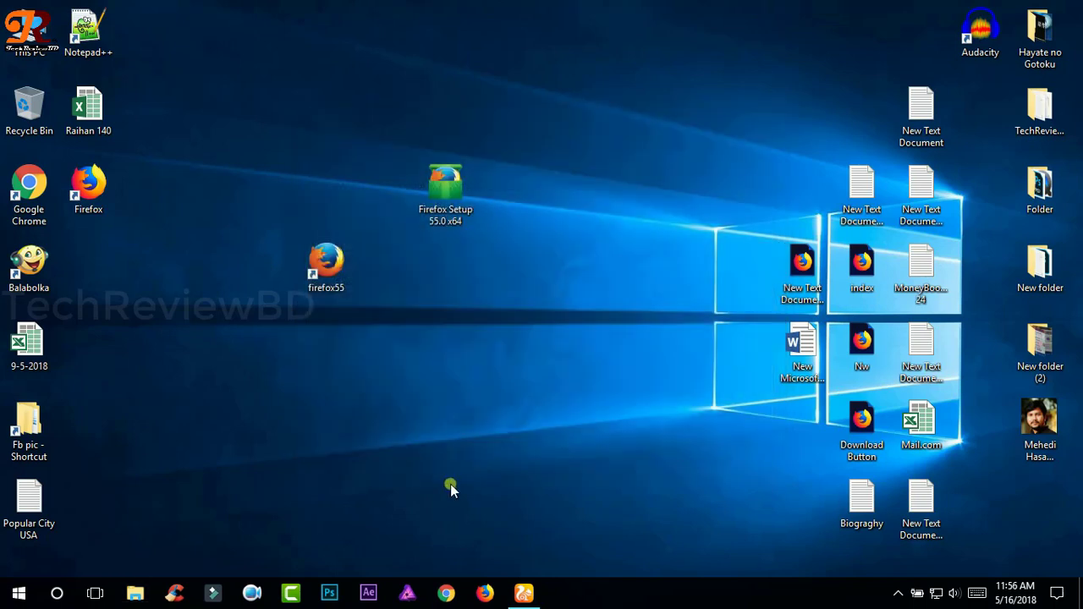
{"action": "right_click", "coordinate": [576, 276]}
{"action": "left_click", "coordinate": [583, 342]}
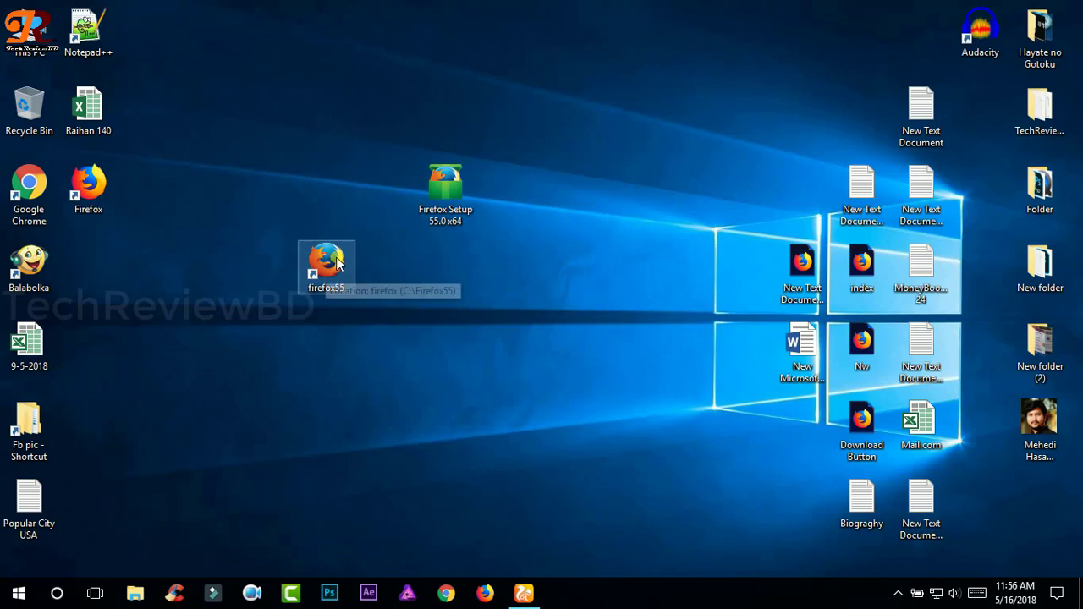
Step: Open the user profile chooser from the firefox55 desktop shortcut and begin creating a new profile
{"action": "double_click", "coordinate": [327, 267]}
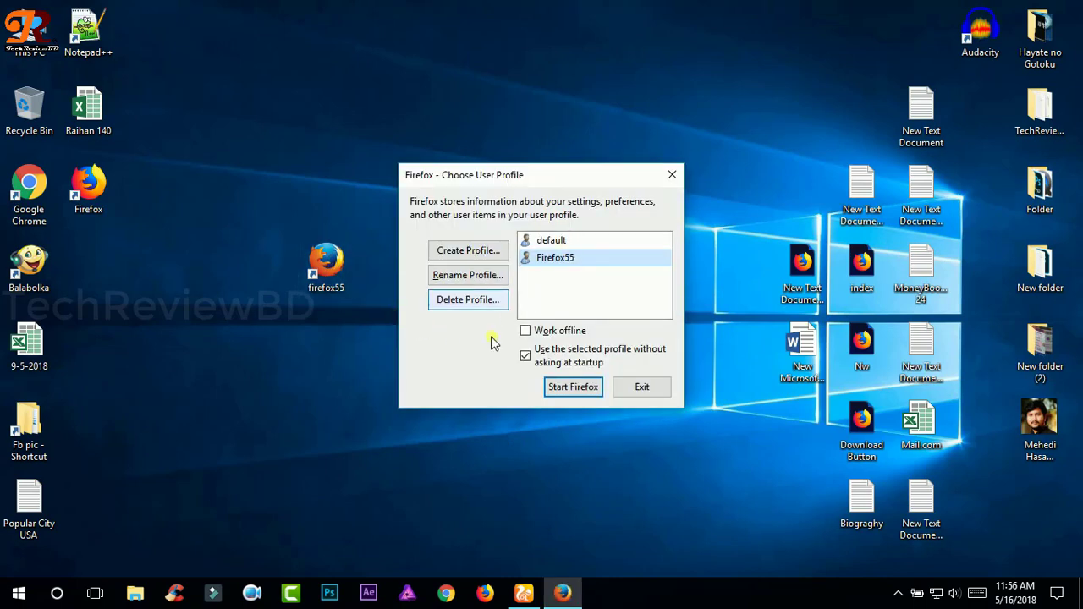
{"action": "left_click_drag", "start_coordinate": [559, 180], "coordinate": [574, 150]}
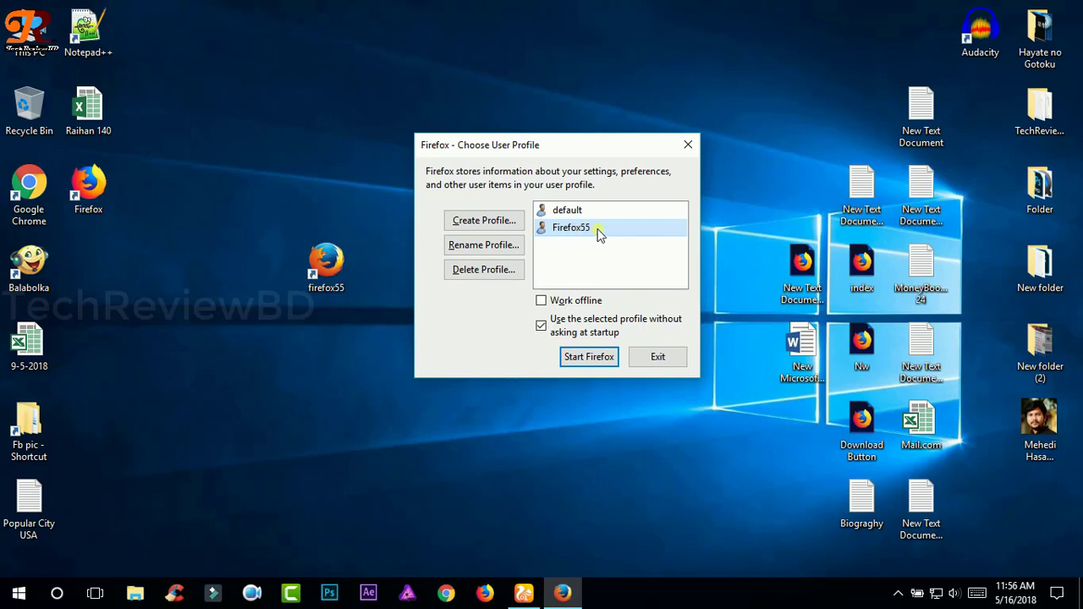
{"action": "left_click", "coordinate": [508, 221]}
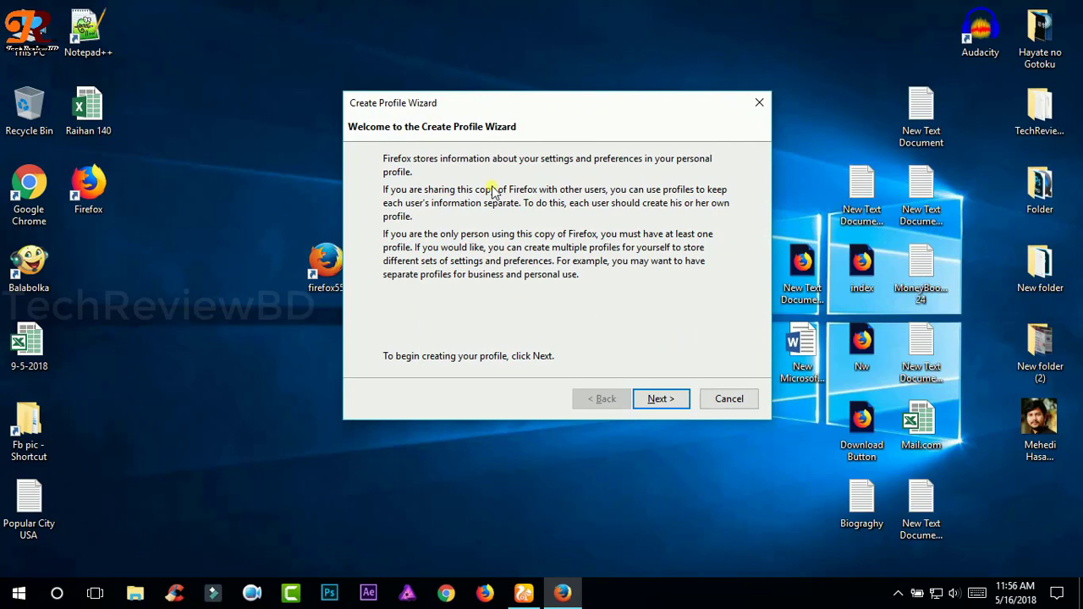
{"action": "left_click_drag", "start_coordinate": [474, 115], "coordinate": [405, 88]}
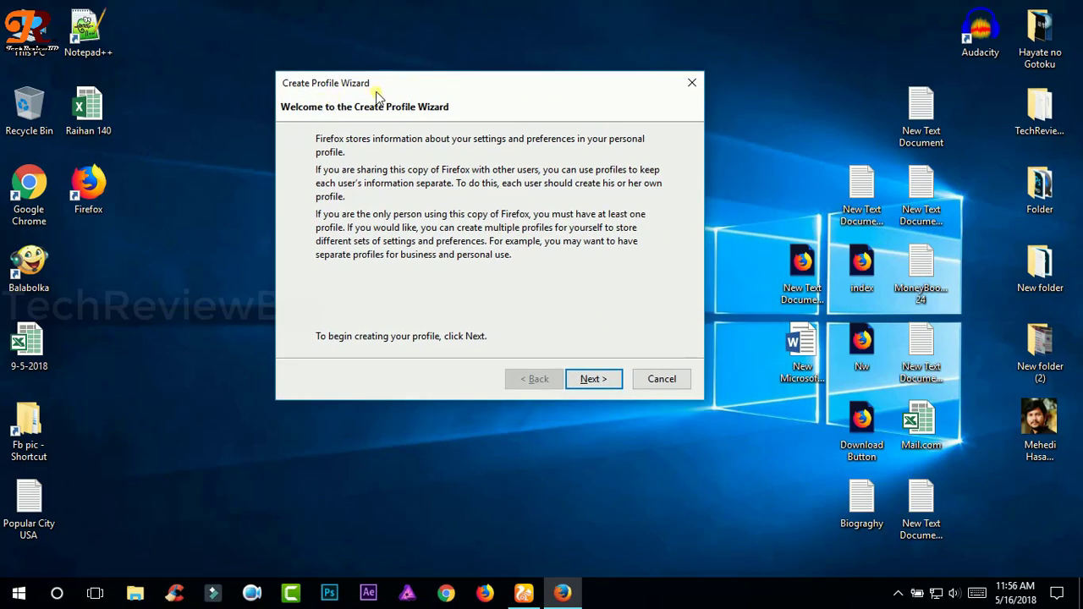
{"action": "left_click", "coordinate": [594, 379]}
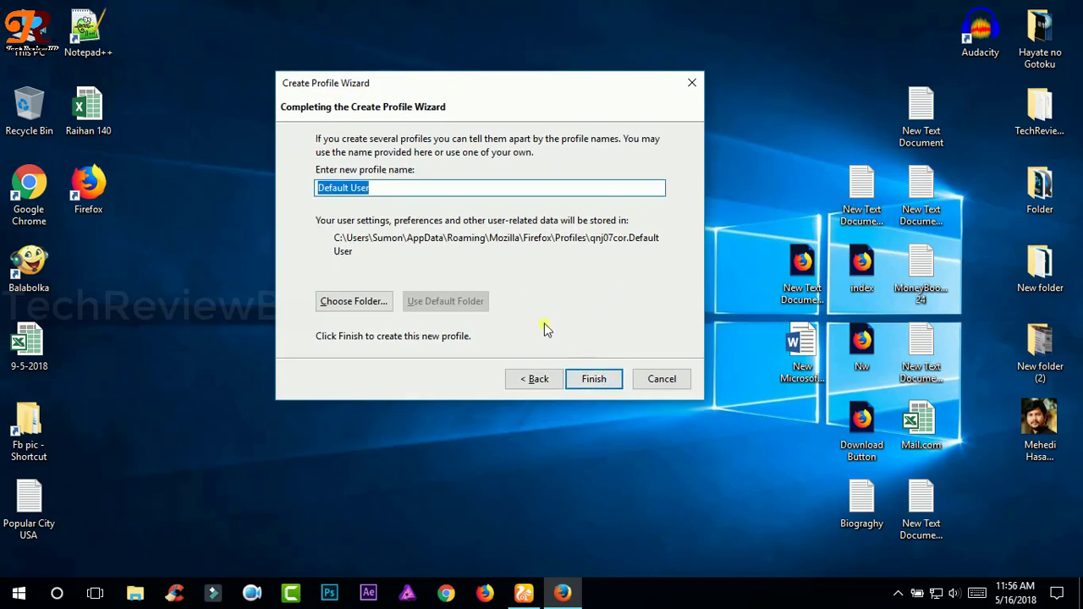
Step: Name the new profile firefox55 x64 and finish creating it
{"action": "left_click", "coordinate": [392, 194]}
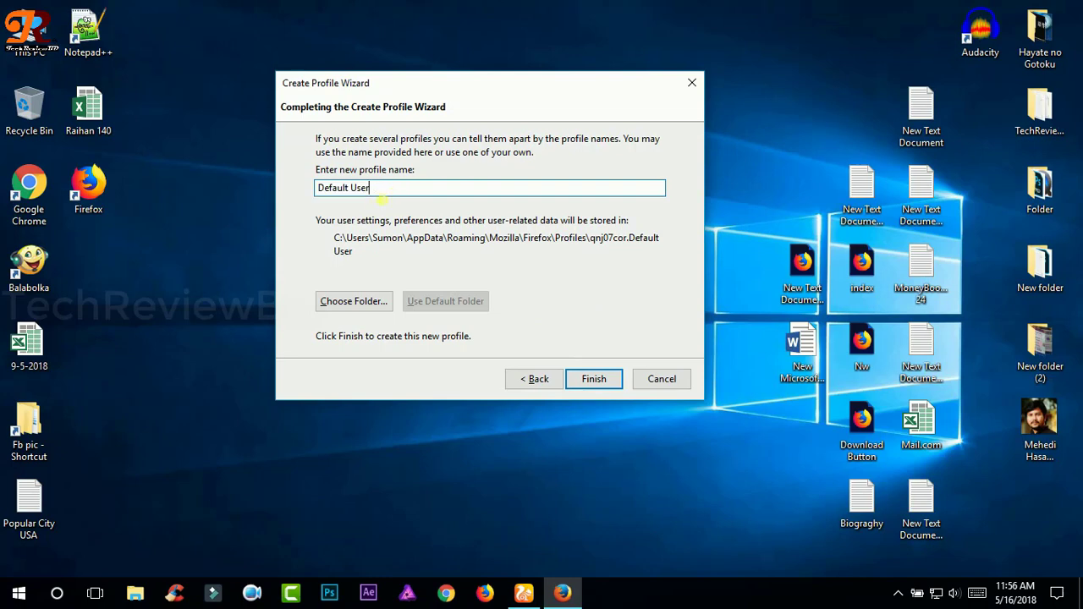
{"action": "left_click_drag", "start_coordinate": [390, 191], "coordinate": [317, 221]}
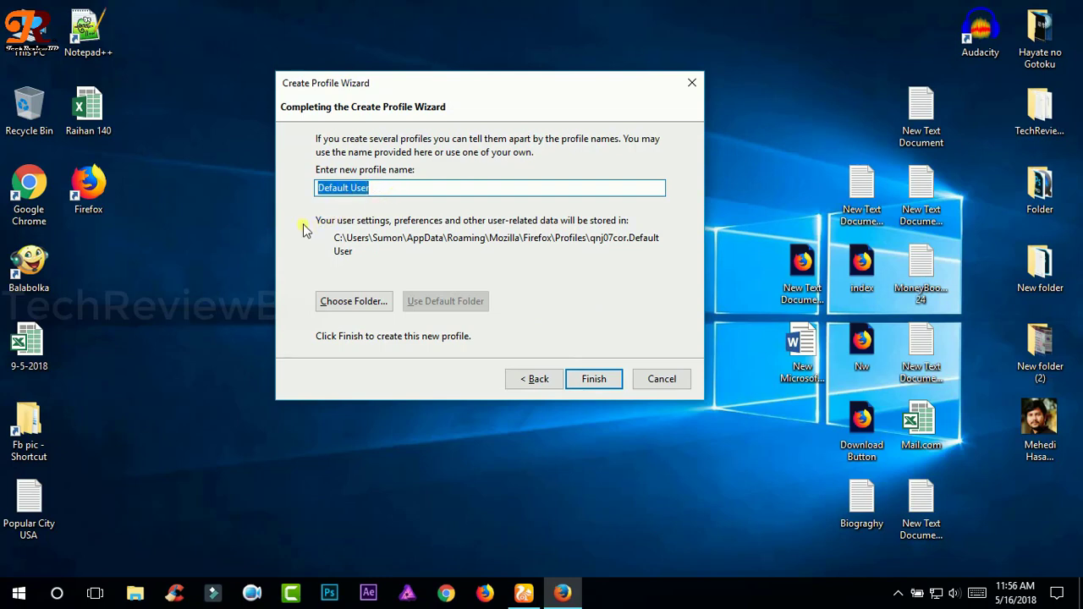
{"action": "type", "text": "firefox"}
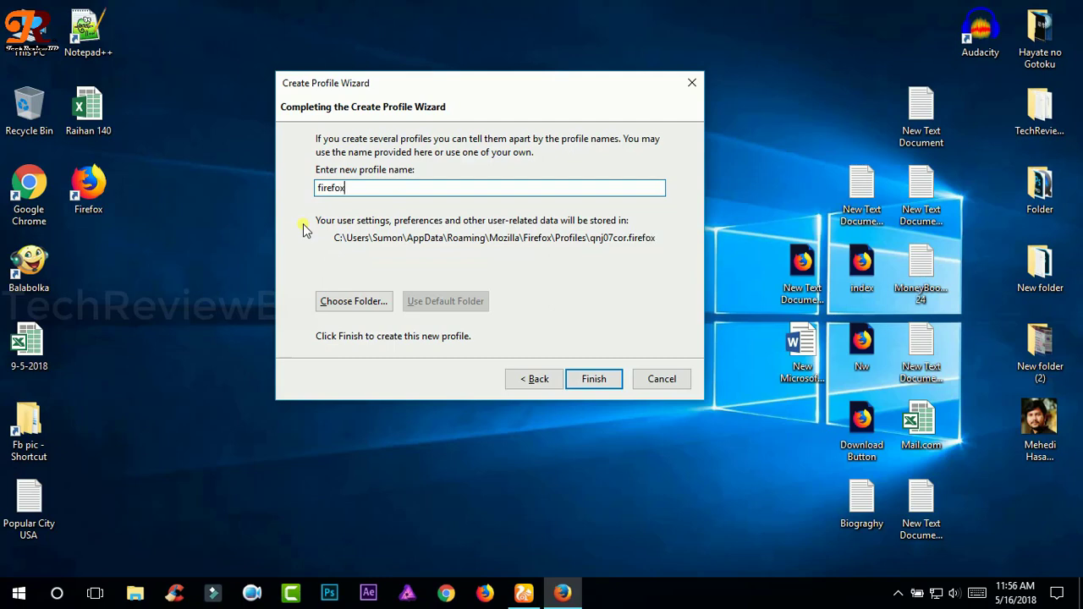
{"action": "type", "text": "55 x64"}
{"action": "left_click", "coordinate": [600, 380]}
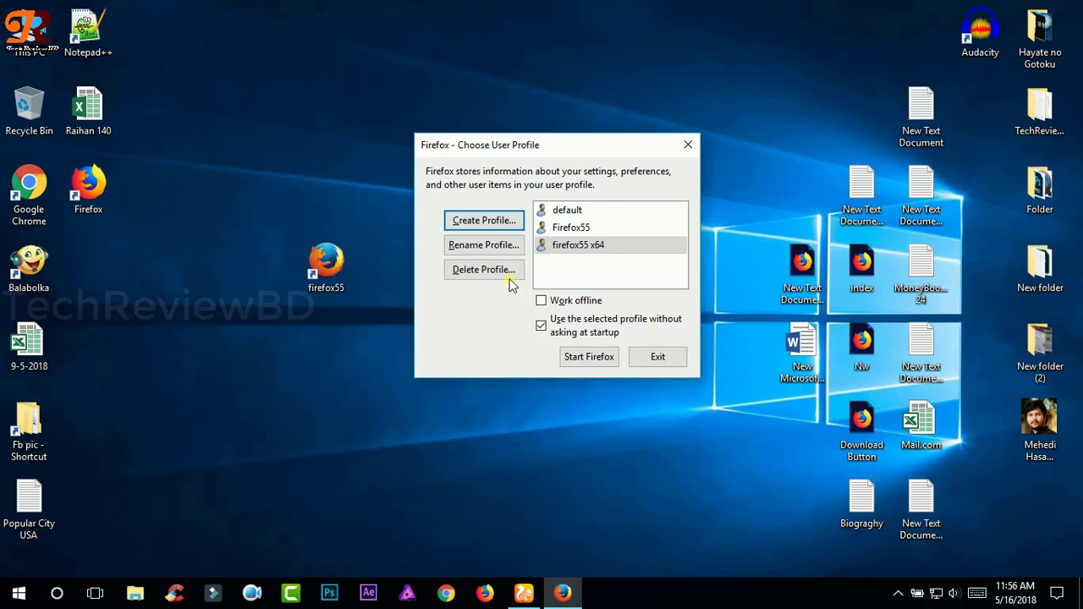
Step: Start Firefox with the firefox55 x64 profile, close the second start page tab and open a blank new tab
{"action": "left_click_drag", "start_coordinate": [526, 142], "coordinate": [528, 134]}
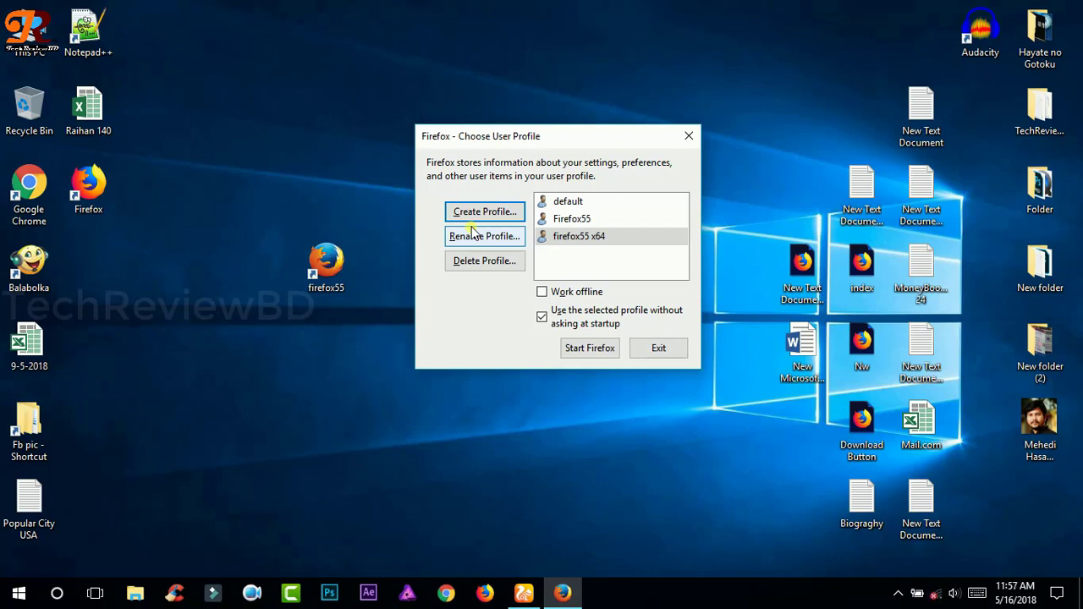
{"action": "left_click", "coordinate": [596, 355]}
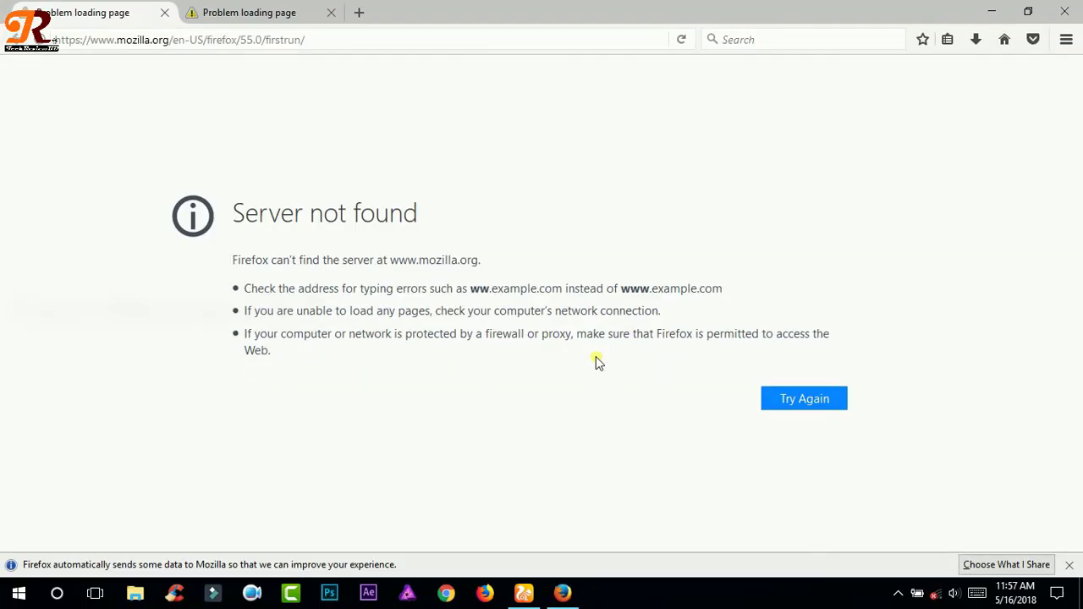
{"action": "left_click", "coordinate": [326, 9]}
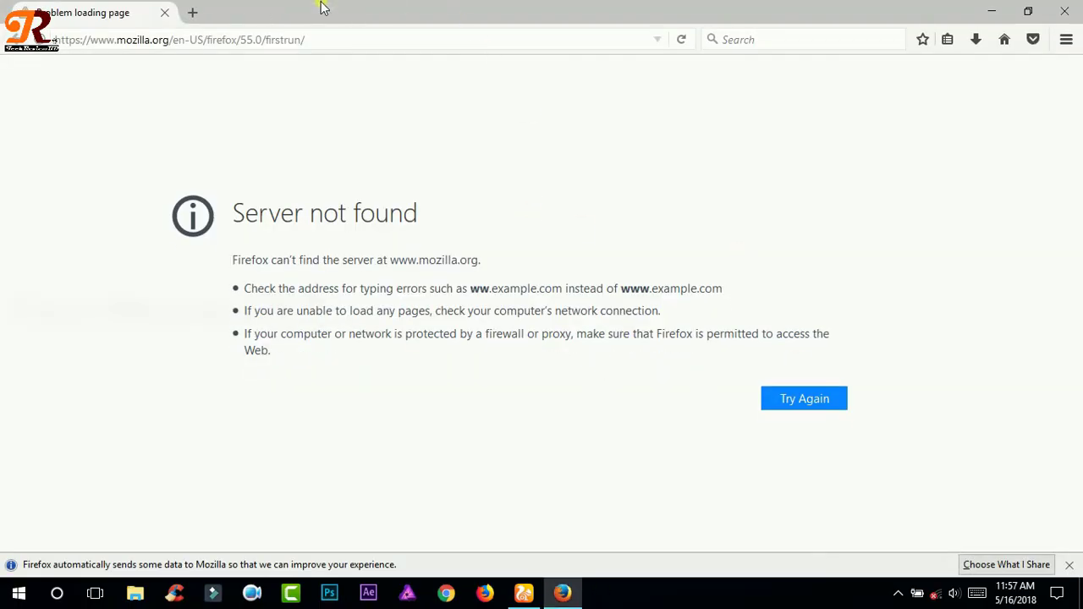
{"action": "left_click", "coordinate": [192, 12]}
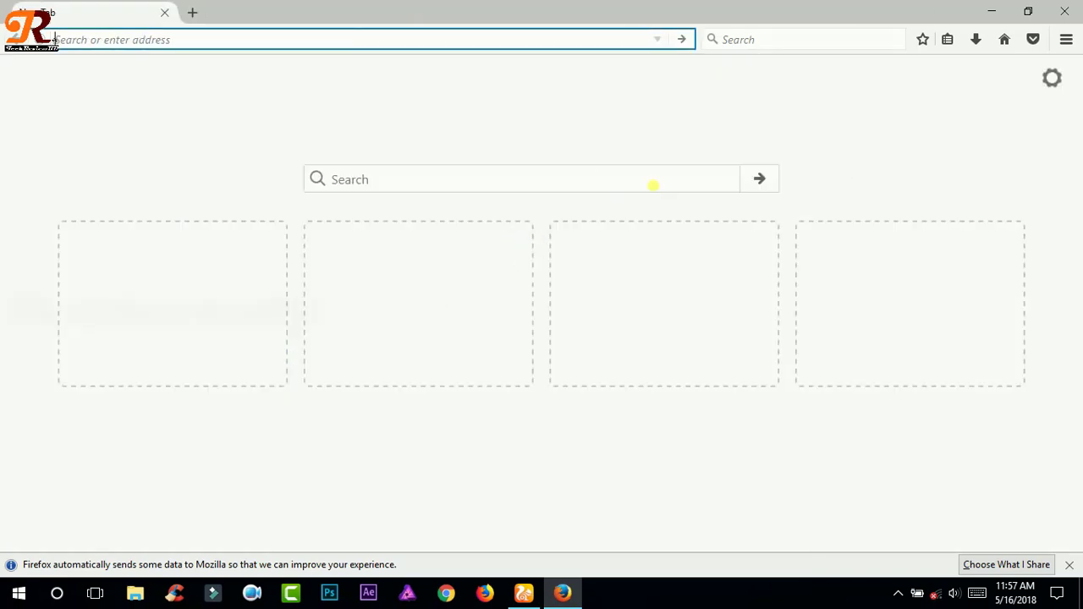
Step: Check the installed version in the About Mozilla Firefox window and close that window
{"action": "left_click", "coordinate": [1066, 41]}
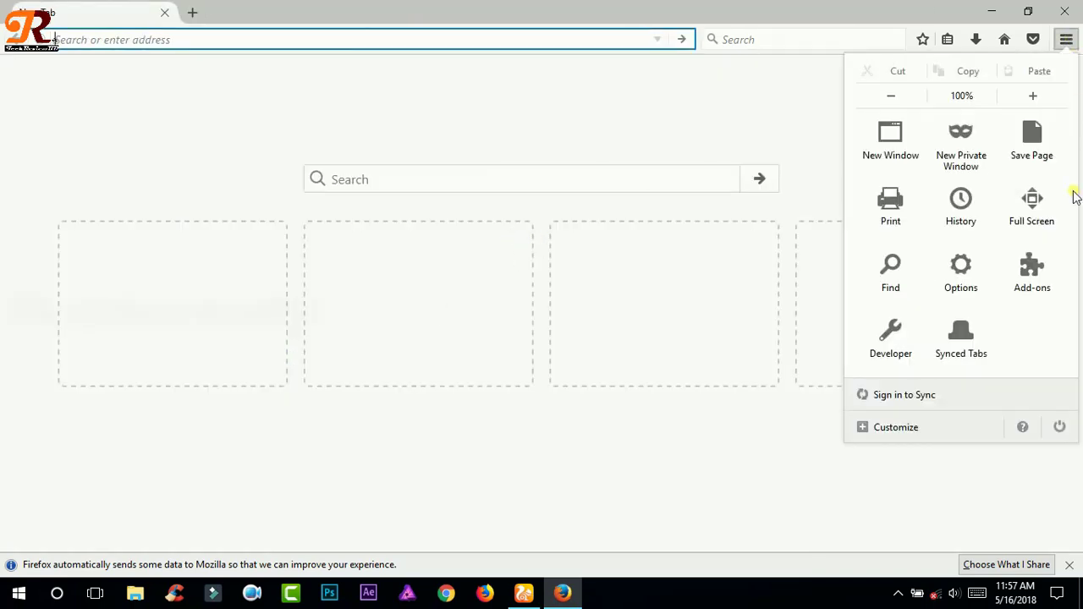
{"action": "left_click", "coordinate": [1024, 427]}
{"action": "left_click", "coordinate": [942, 261]}
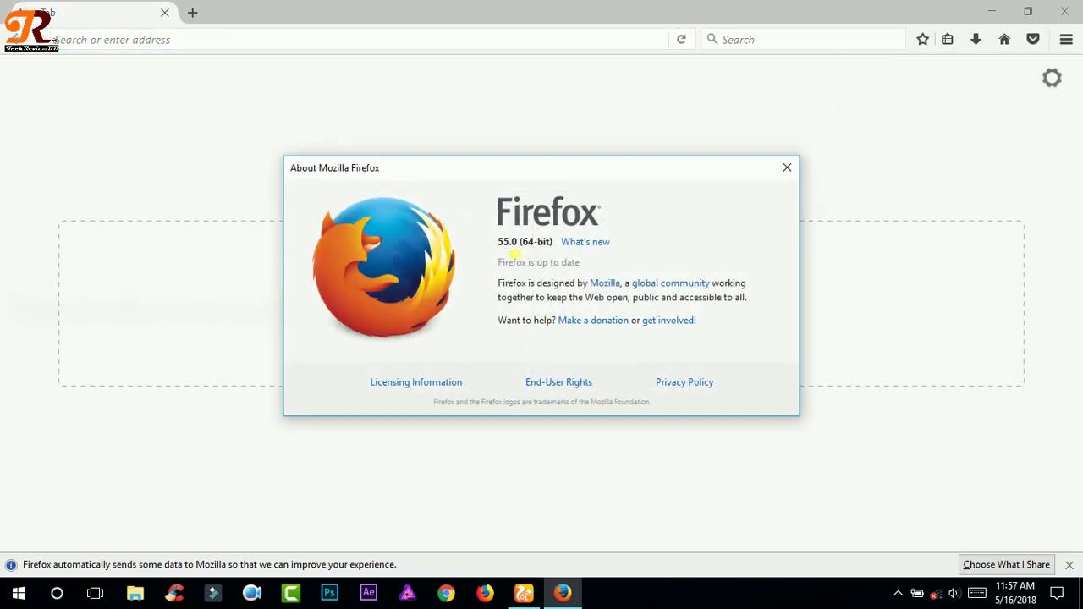
{"action": "left_click", "coordinate": [786, 167]}
Step: Set Firefox updates to "Never check for updates" in the advanced options, then close the browser and refresh the desktop
{"action": "left_click", "coordinate": [1067, 40]}
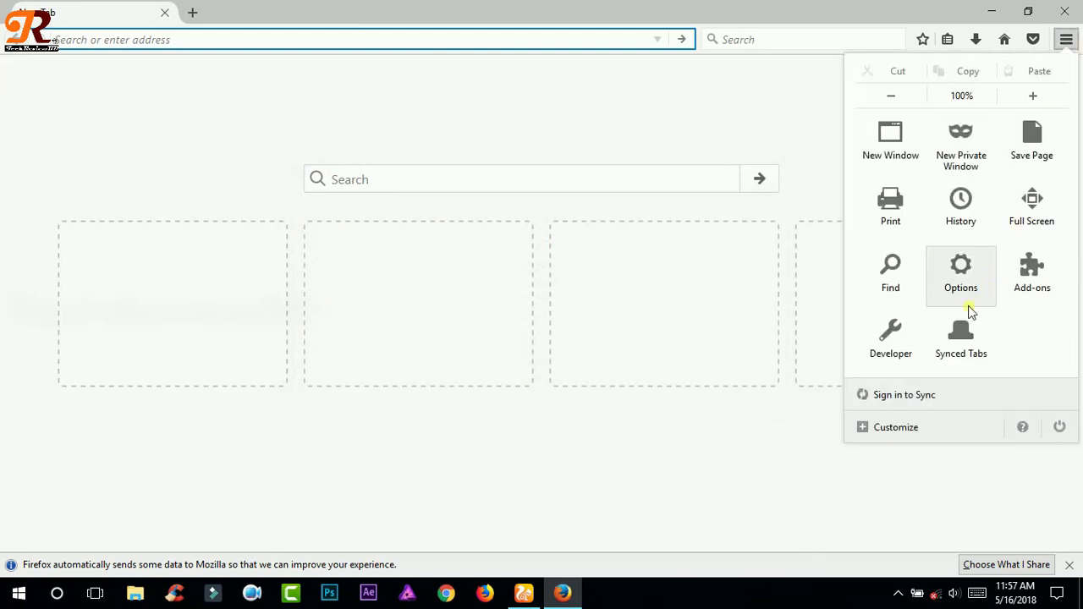
{"action": "left_click", "coordinate": [971, 267]}
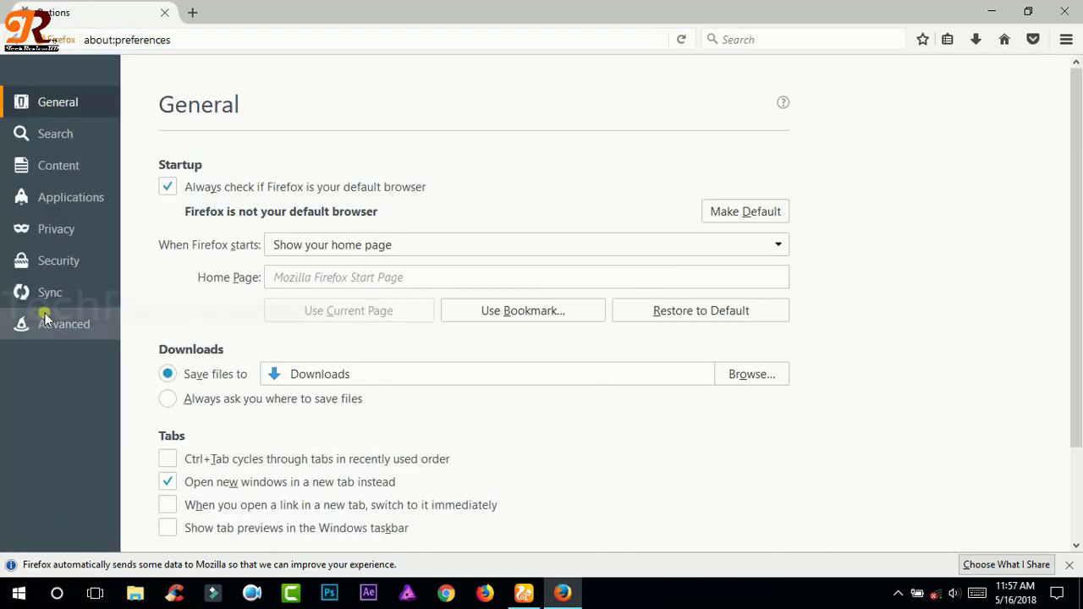
{"action": "left_click", "coordinate": [47, 321]}
{"action": "left_click", "coordinate": [458, 161]}
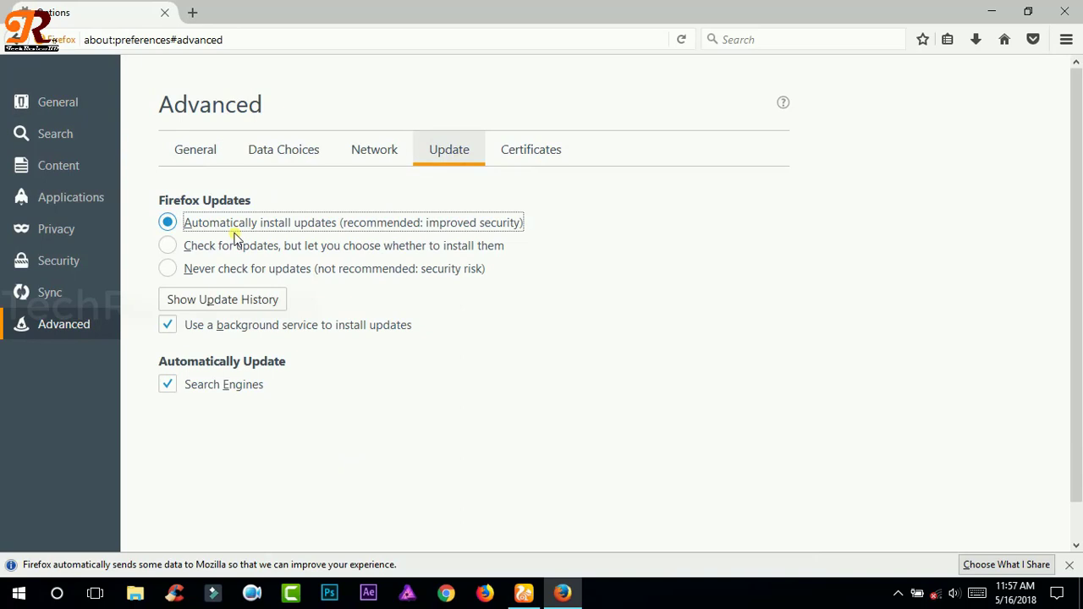
{"action": "triple_click", "coordinate": [196, 268]}
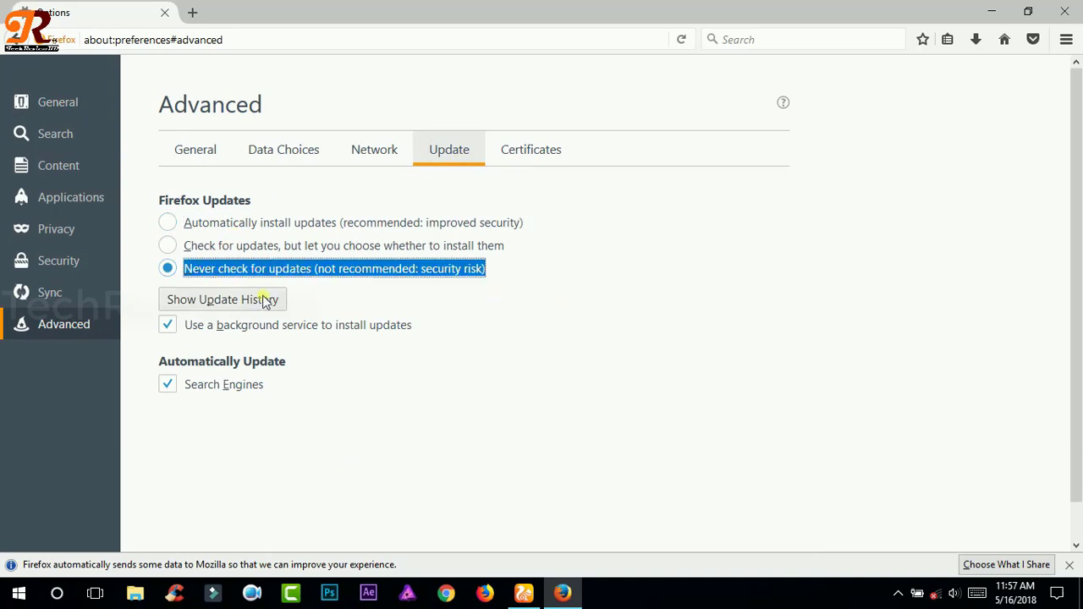
{"action": "left_click", "coordinate": [783, 277]}
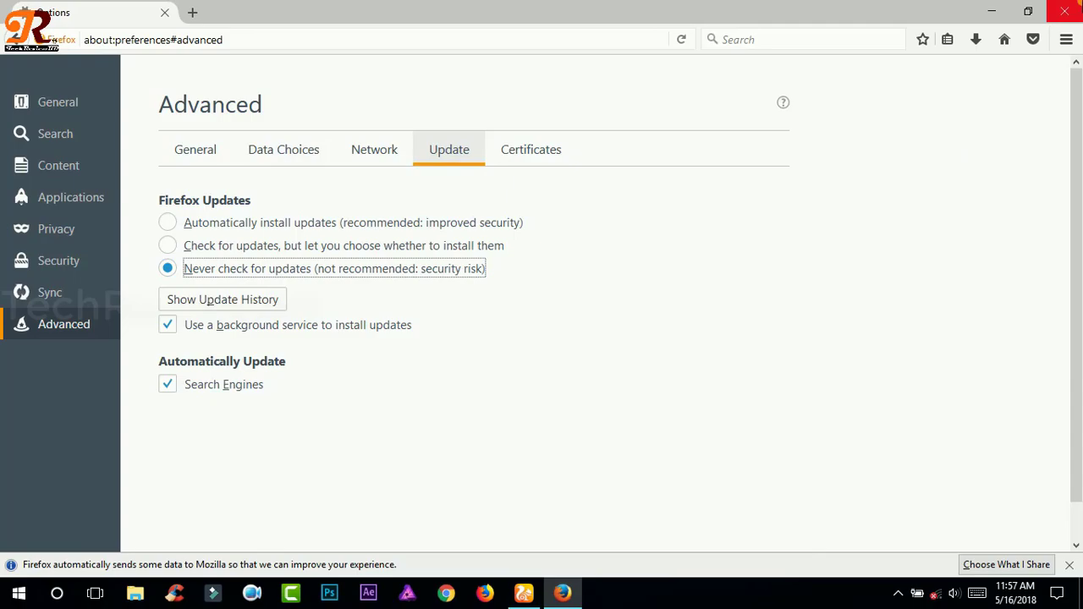
{"action": "left_click", "coordinate": [1076, 5]}
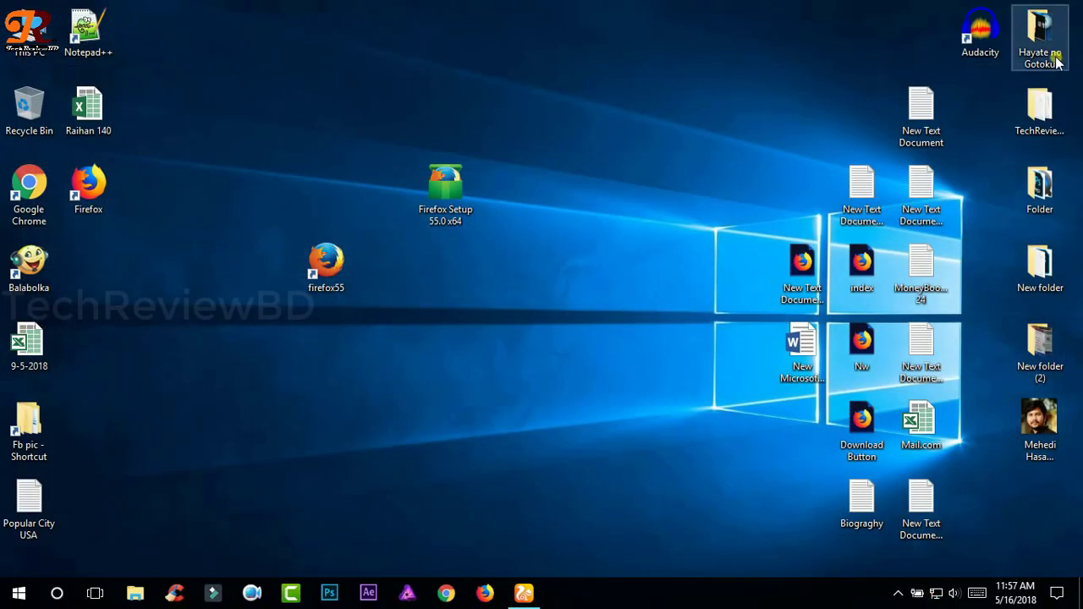
{"action": "right_click", "coordinate": [436, 300]}
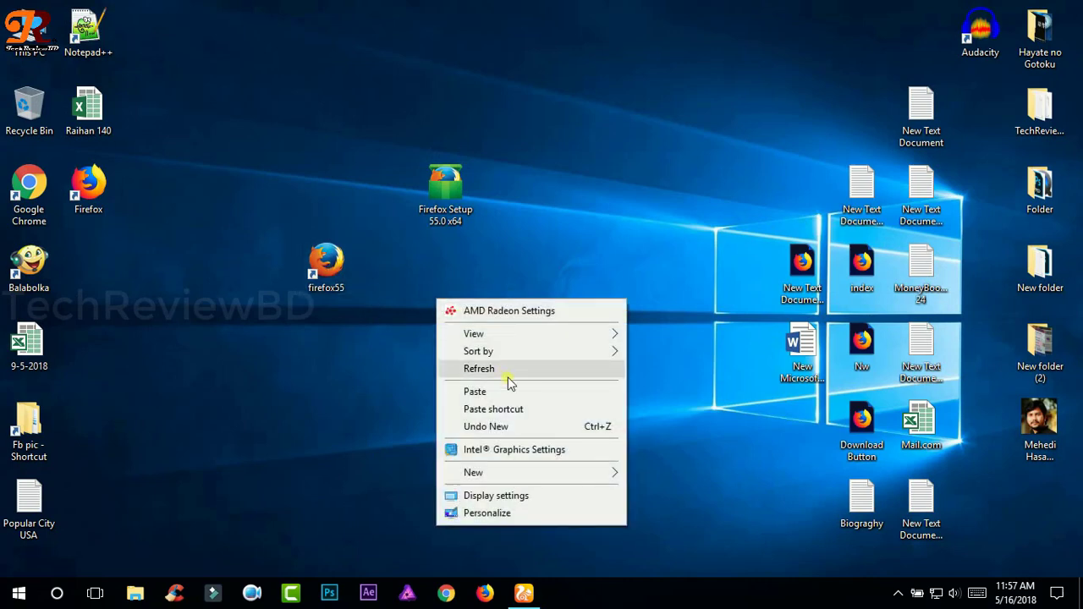
{"action": "left_click", "coordinate": [508, 379]}
Step: Launch the original Firefox from its desktop shortcut, check its version in the About window and close it
{"action": "left_click", "coordinate": [95, 201]}
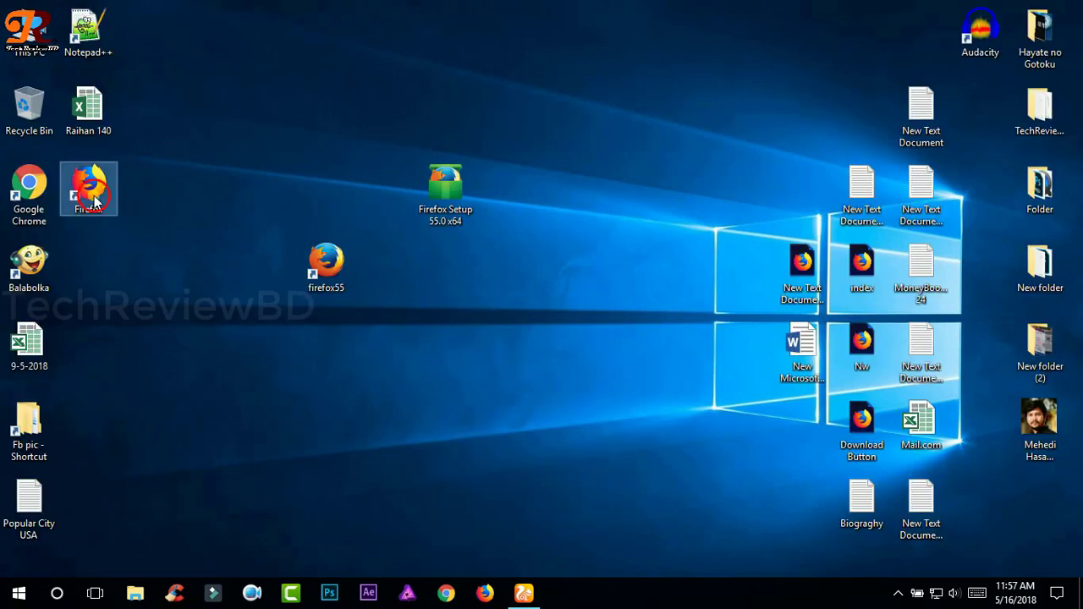
{"action": "double_click", "coordinate": [95, 201]}
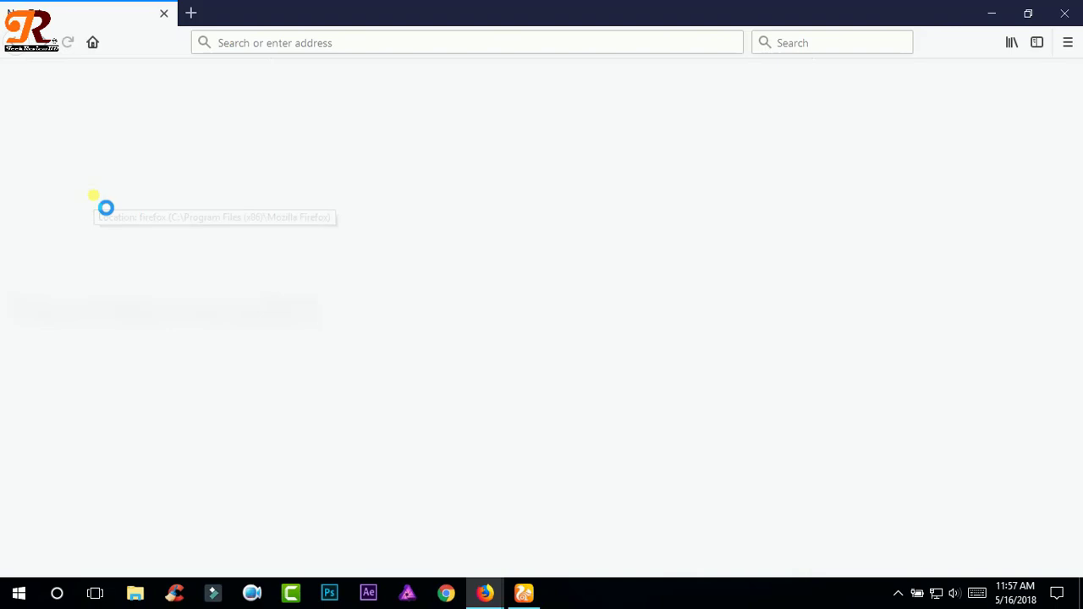
{"action": "left_click", "coordinate": [1067, 42]}
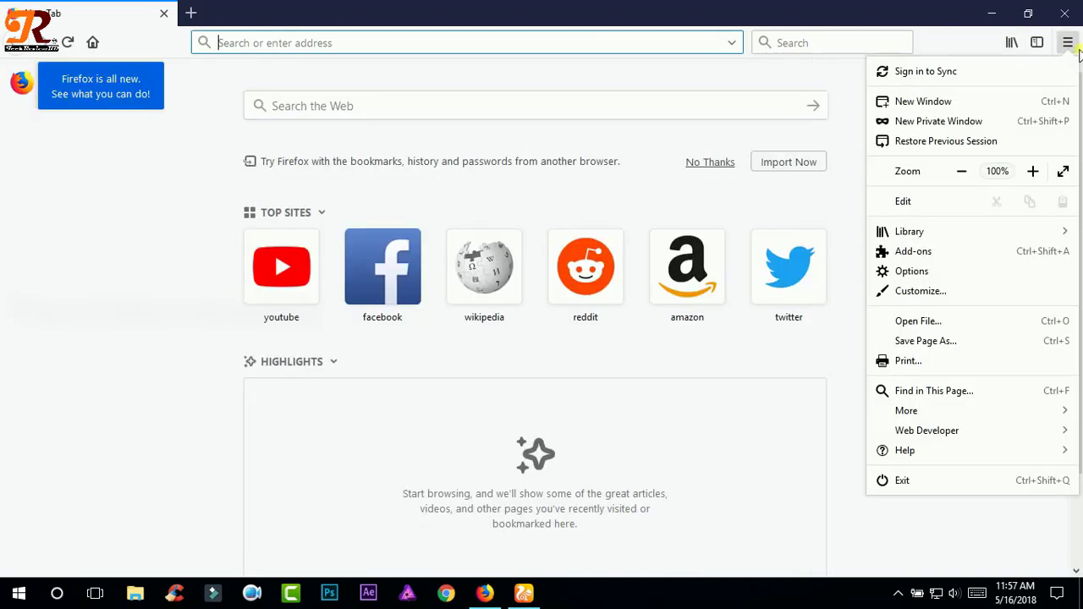
{"action": "left_click", "coordinate": [944, 457]}
{"action": "left_click", "coordinate": [973, 244]}
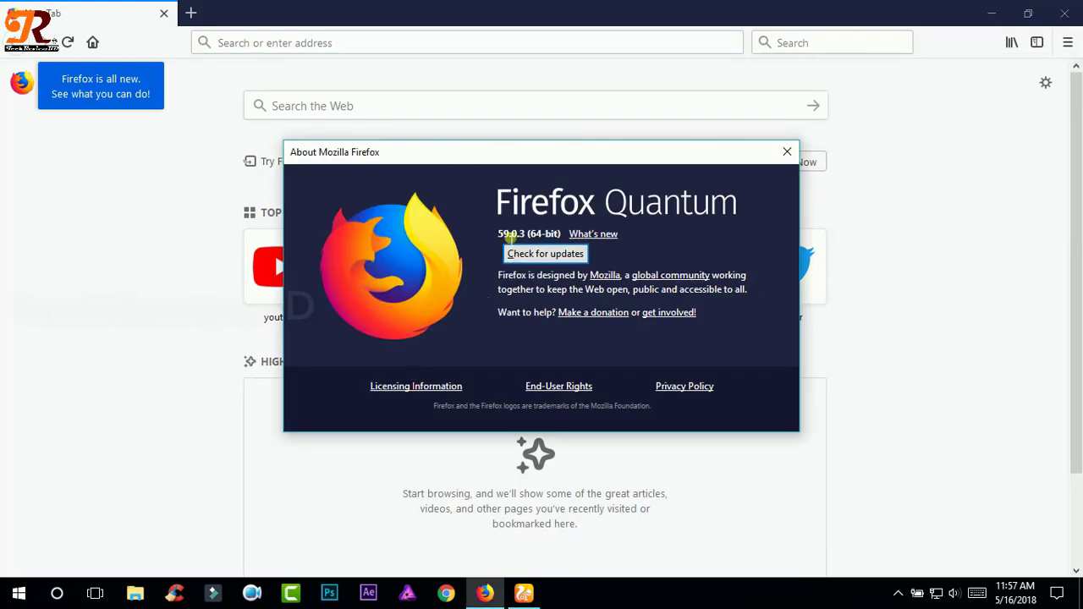
{"action": "left_click", "coordinate": [784, 153]}
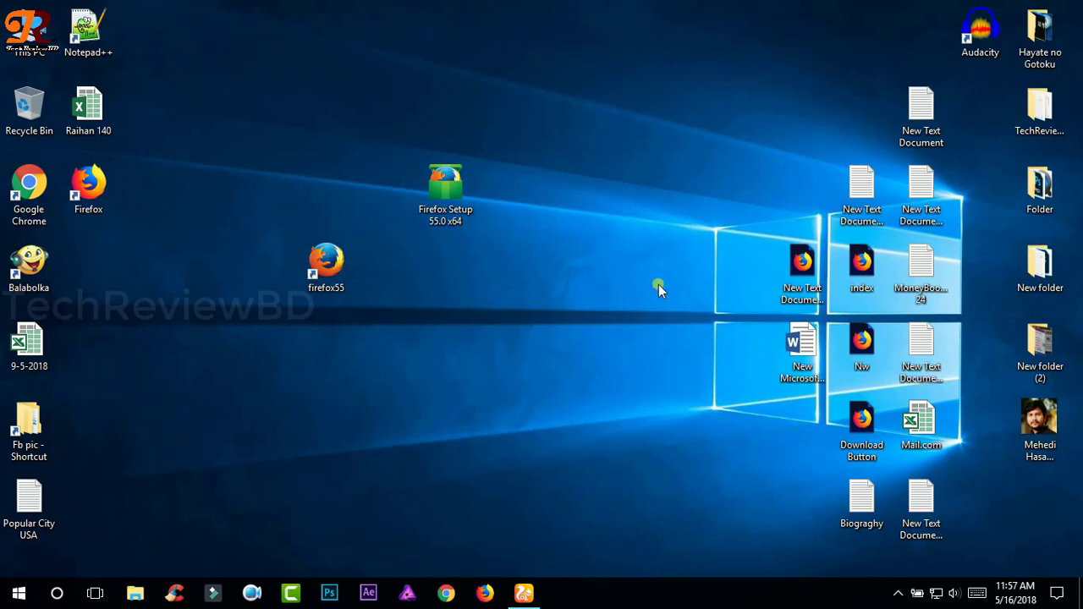
Step: Start Firefox from the firefox55 desktop shortcut and decline making it the default browser
{"action": "double_click", "coordinate": [350, 271]}
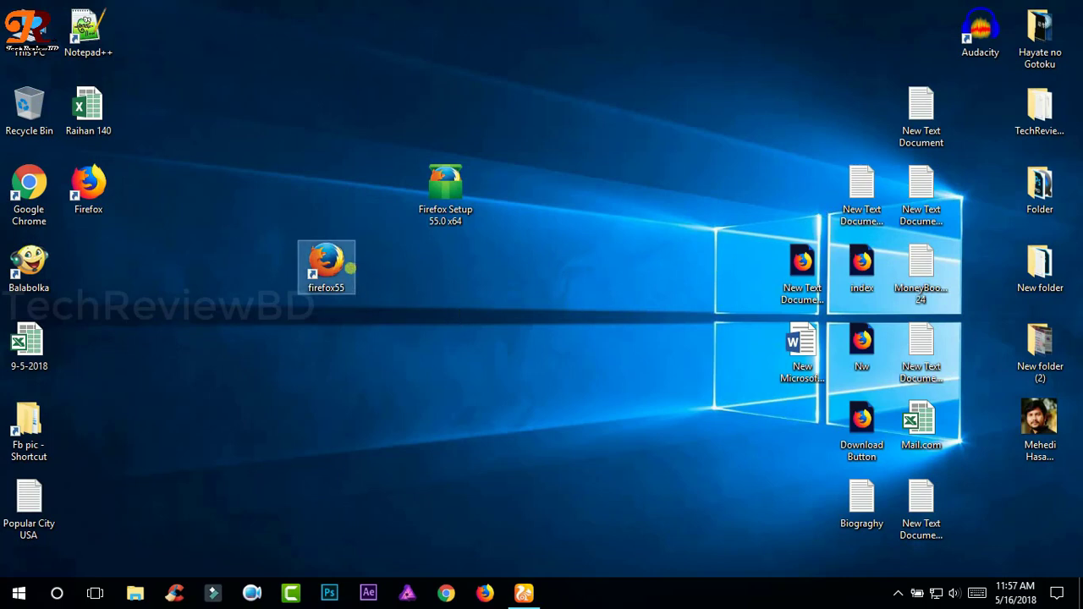
{"action": "left_click", "coordinate": [548, 388]}
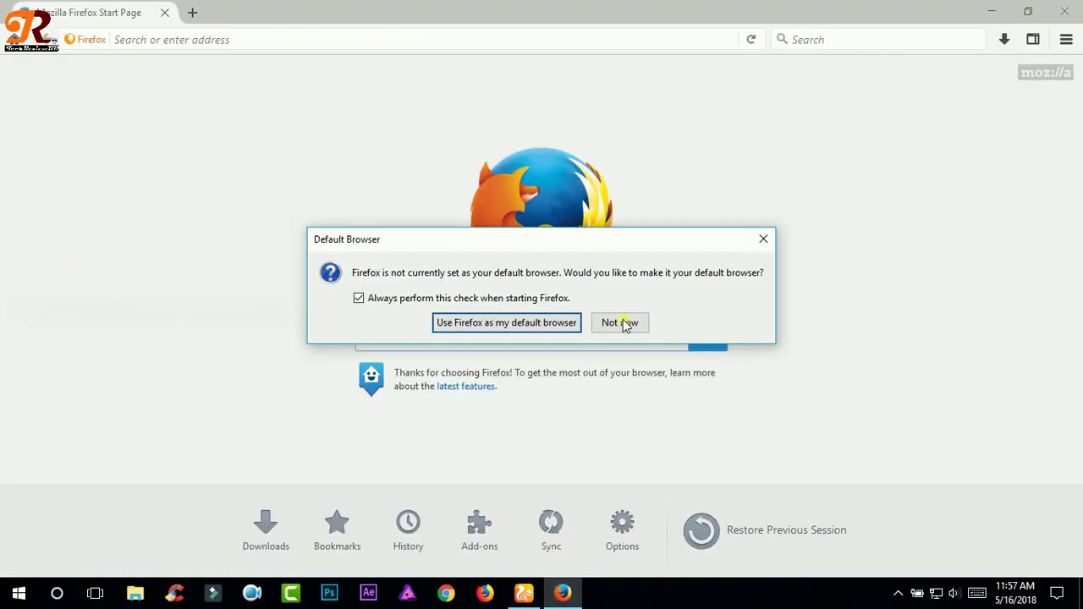
{"action": "left_click", "coordinate": [633, 320]}
Step: Check the version of the browser started from the firefox55 shortcut in its About window, and close the browser
{"action": "left_click", "coordinate": [1066, 40]}
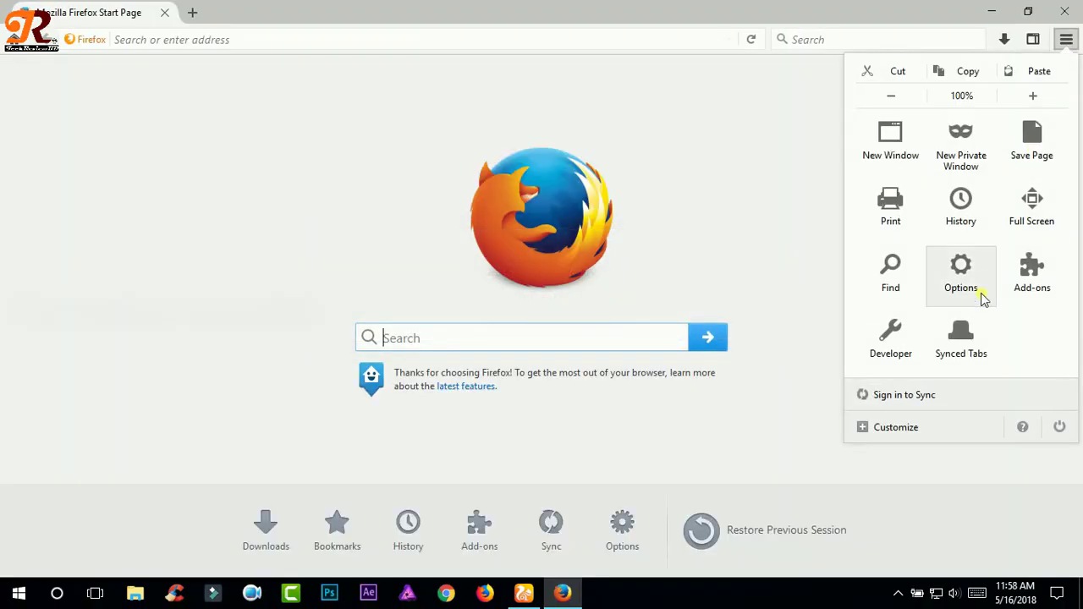
{"action": "left_click", "coordinate": [1018, 428]}
{"action": "left_click", "coordinate": [929, 259]}
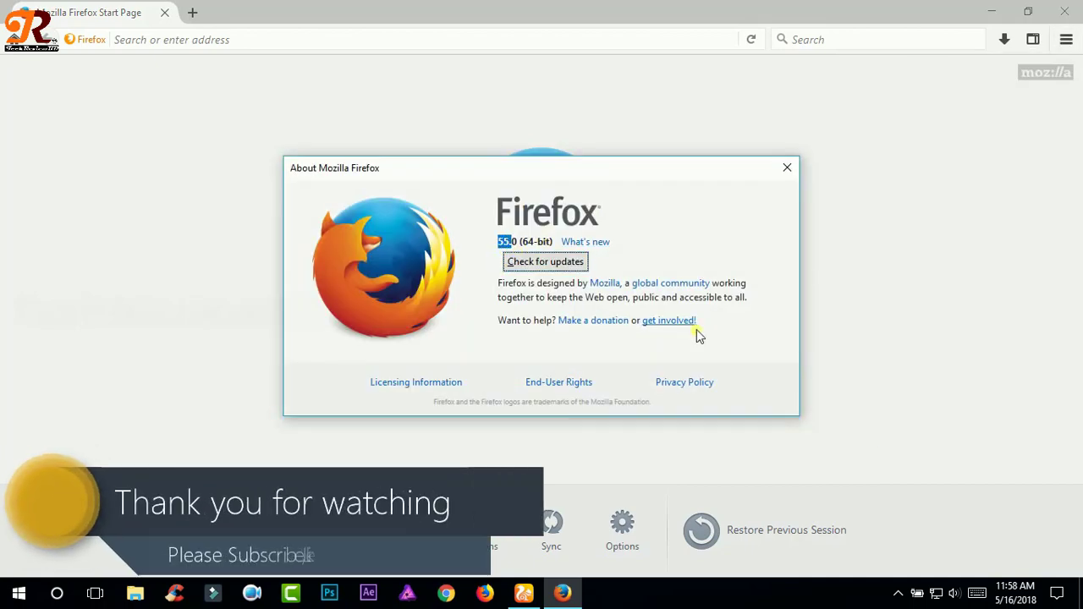
{"action": "left_click", "coordinate": [787, 167]}
{"action": "left_click", "coordinate": [1064, 11]}
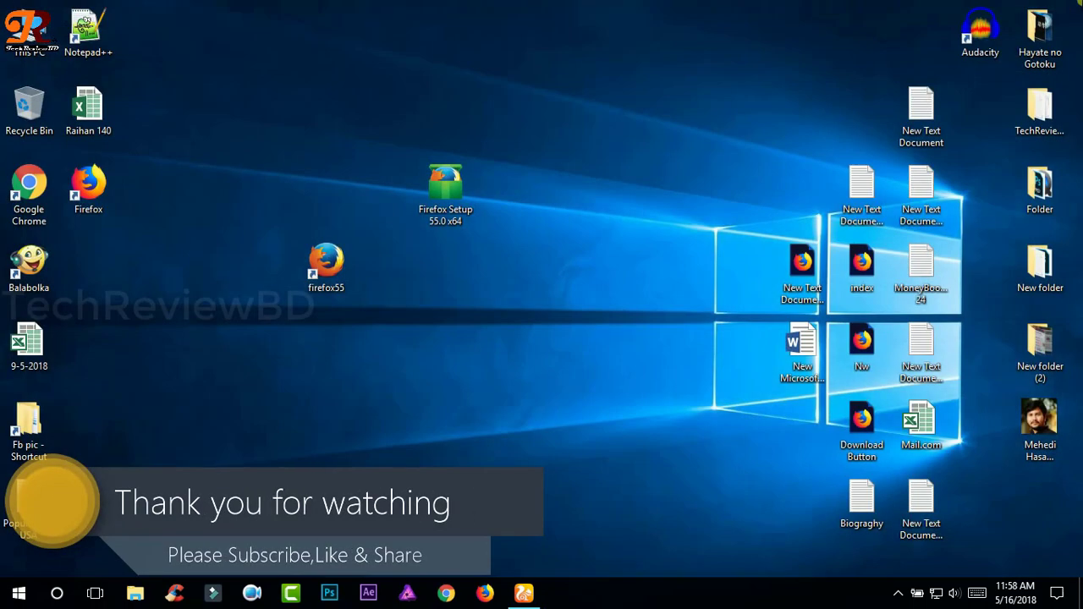